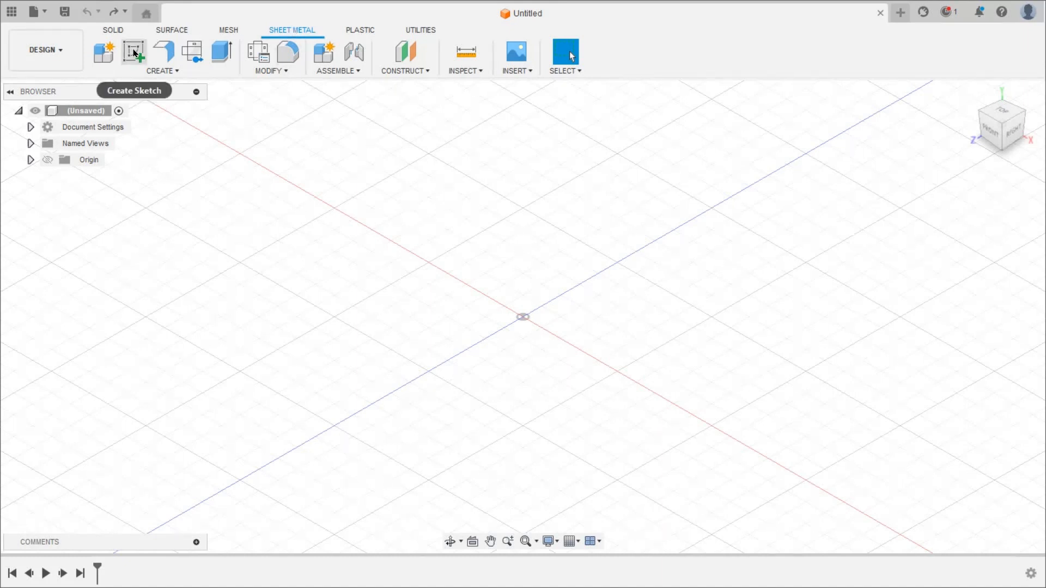
# Step: Start a sketch on the horizontal plane and draw a 40 x 40 mm rectangle centered around the origin
pyautogui.click(133, 53)
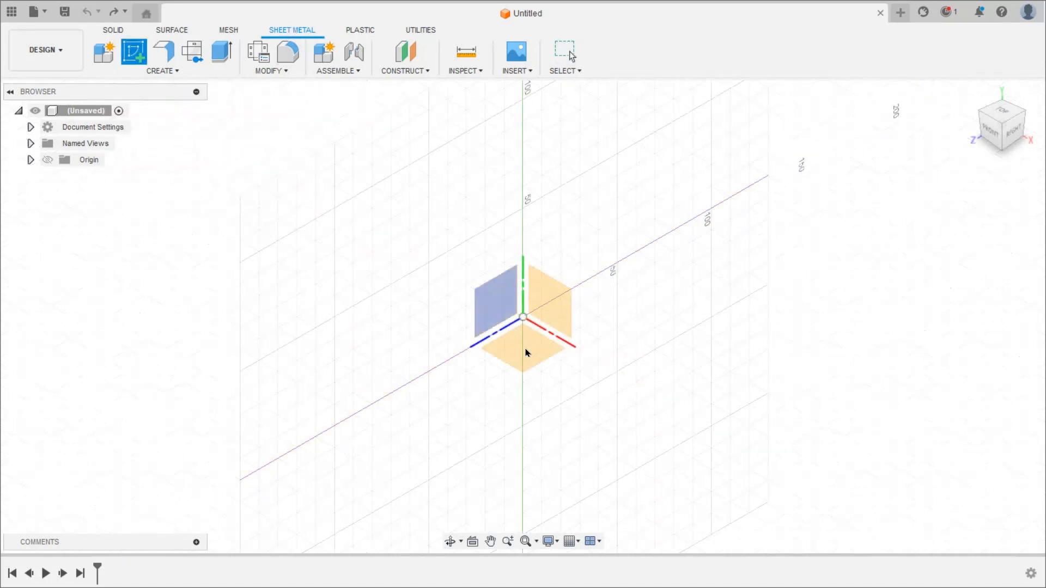
pyautogui.click(525, 352)
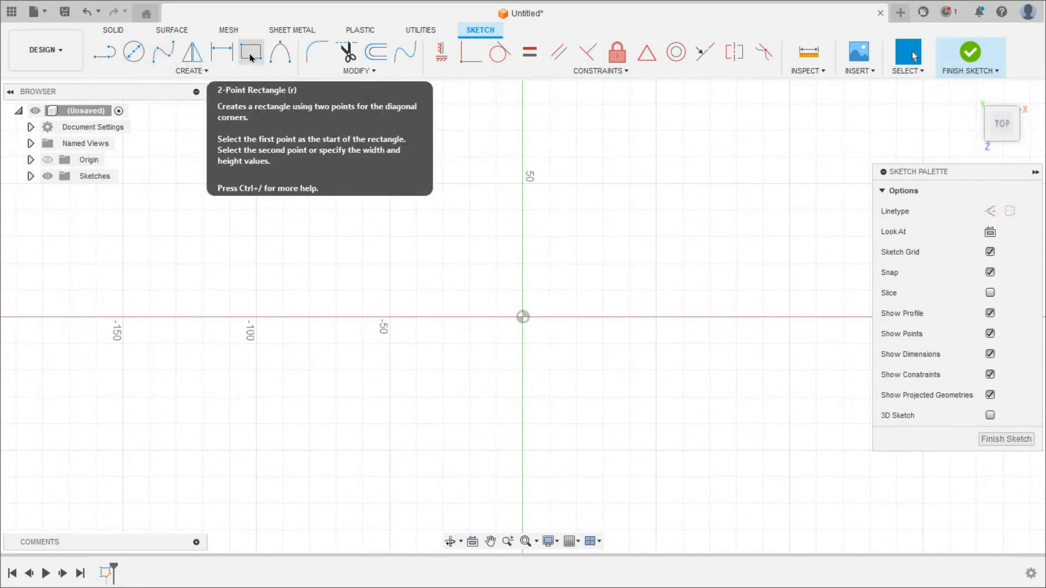
pyautogui.press('r')
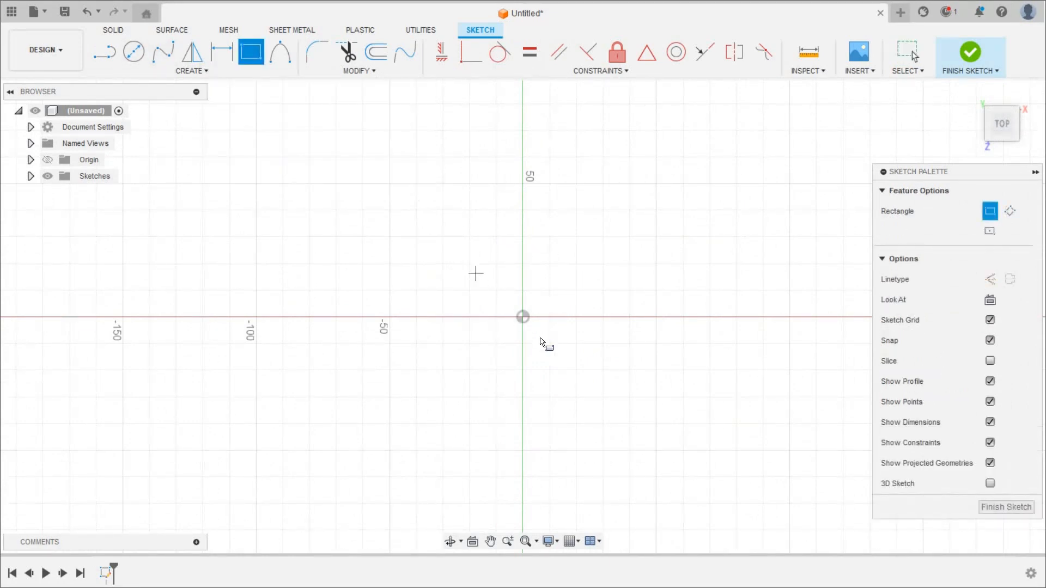
pyautogui.click(469, 265)
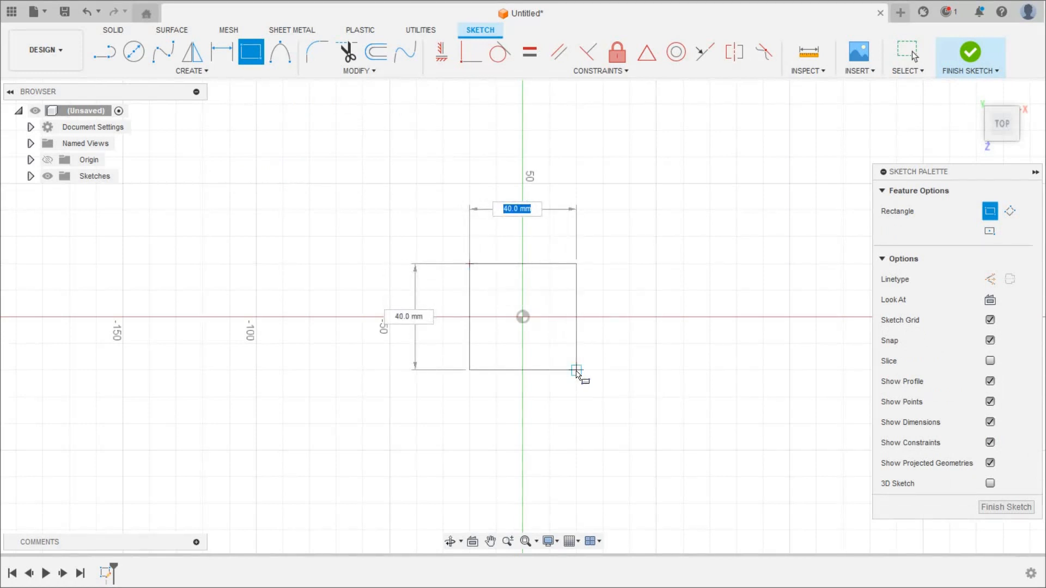
pyautogui.click(576, 371)
pyautogui.press('Escape')
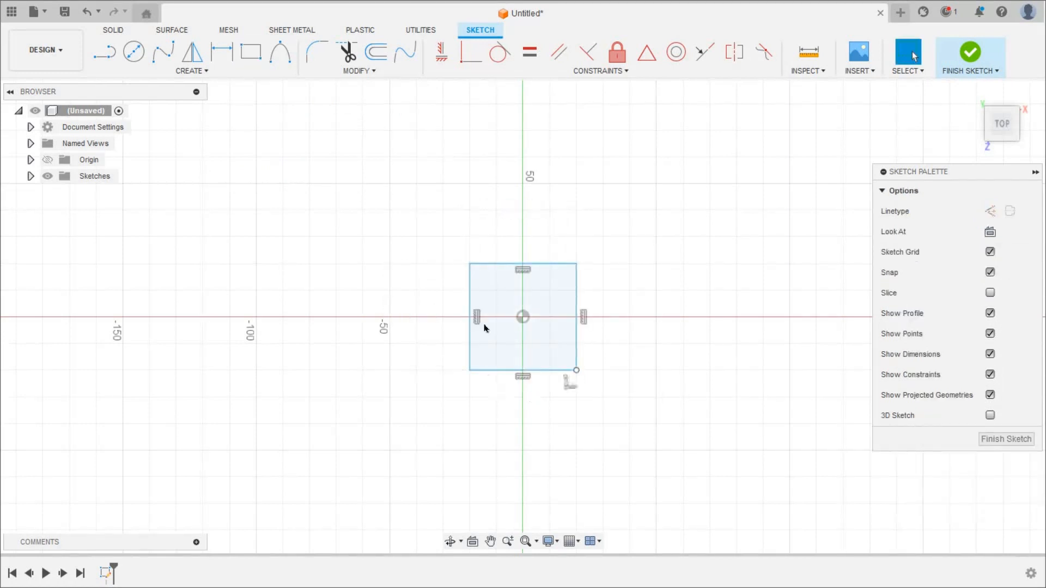
# Step: Draw a short diagonal line across the square's lower-left corner, crossing both adjoining edges
pyautogui.scroll(4, 484, 357)
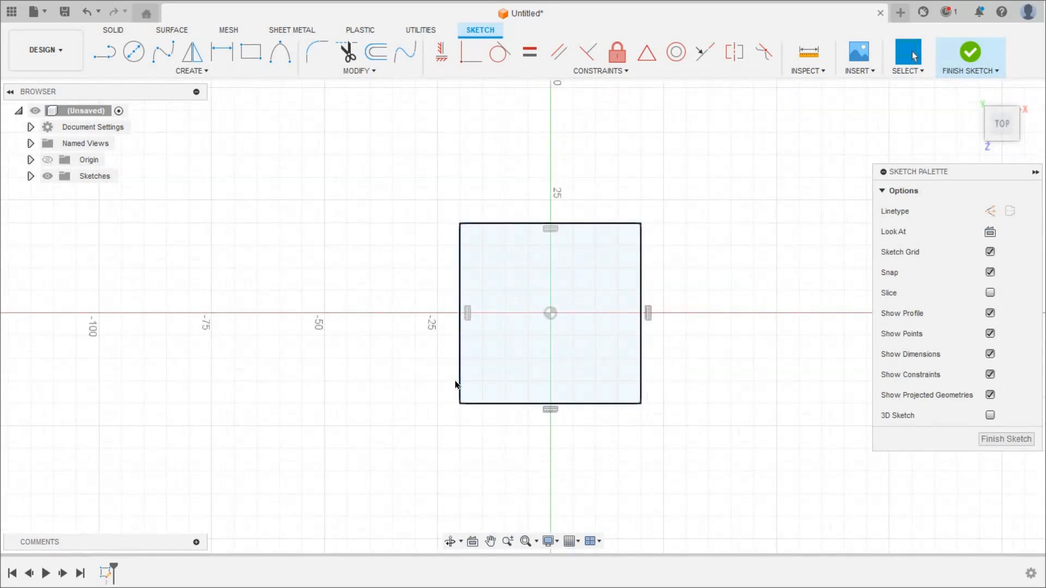
pyautogui.doubleClick(459, 390)
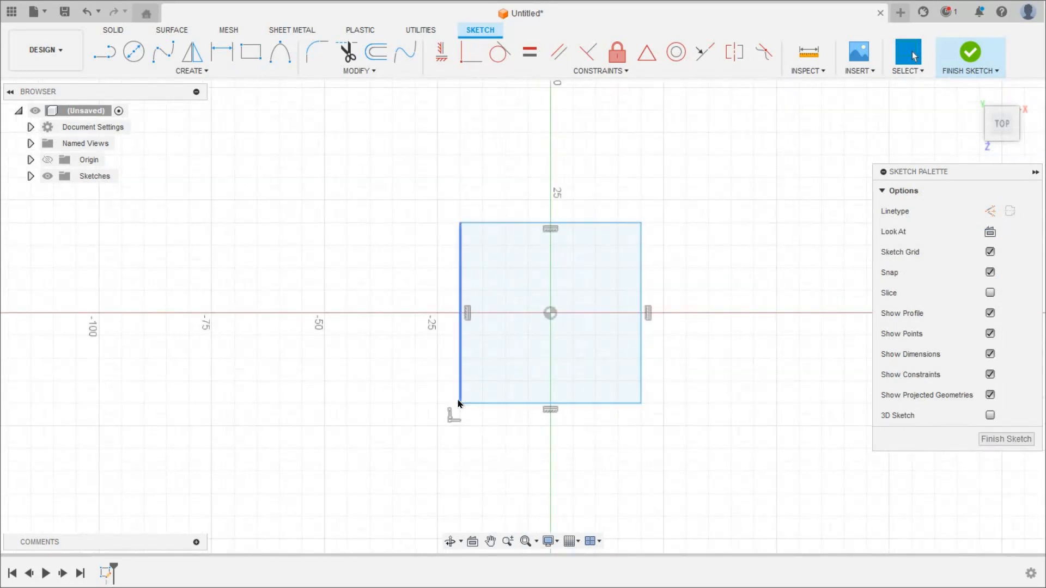
pyautogui.click(109, 55)
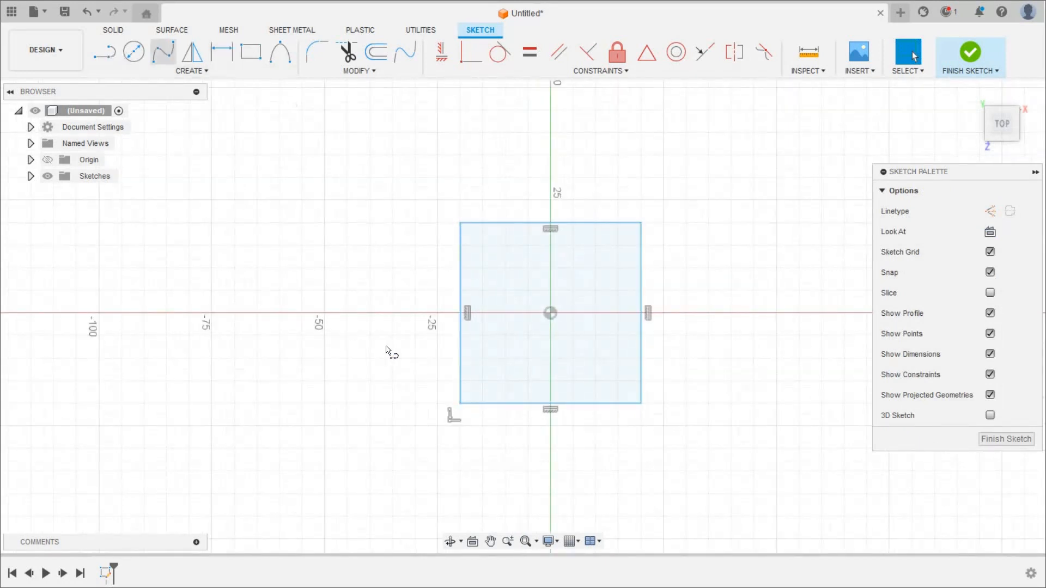
pyautogui.scroll(-3, 386, 366)
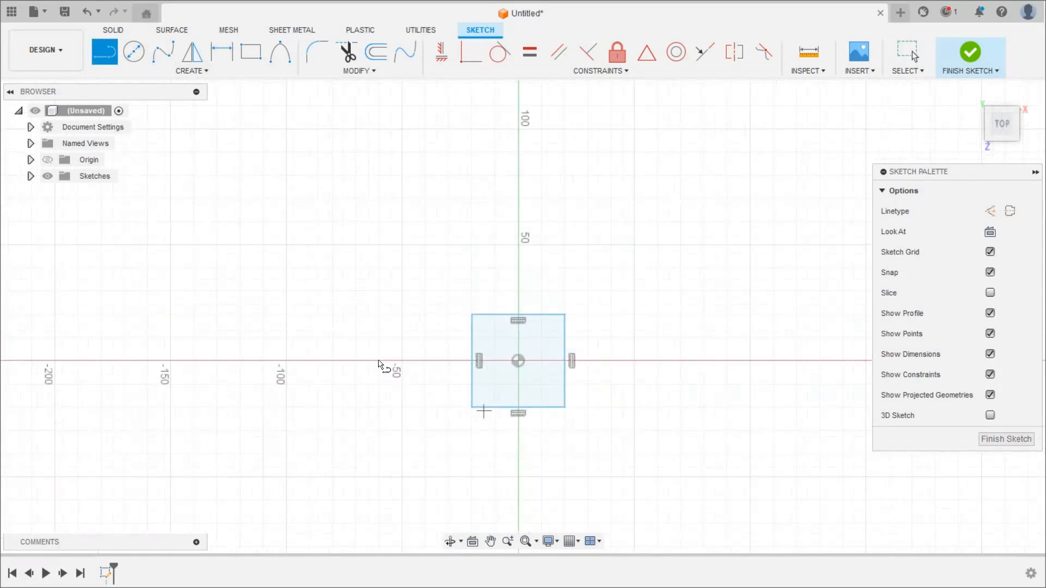
pyautogui.scroll(8, 384, 367)
pyautogui.click(377, 358)
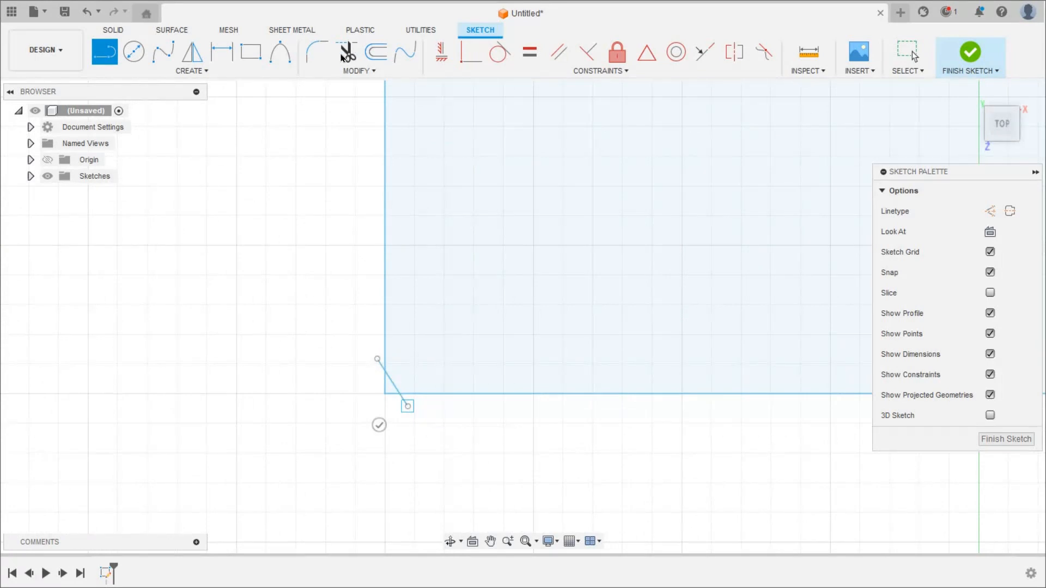
pyautogui.press('Escape')
# Step: Open a small gap at the square's lower-left corner by trimming both edge ends and deleting the diagonal line, and finish the sketch
pyautogui.press('t')
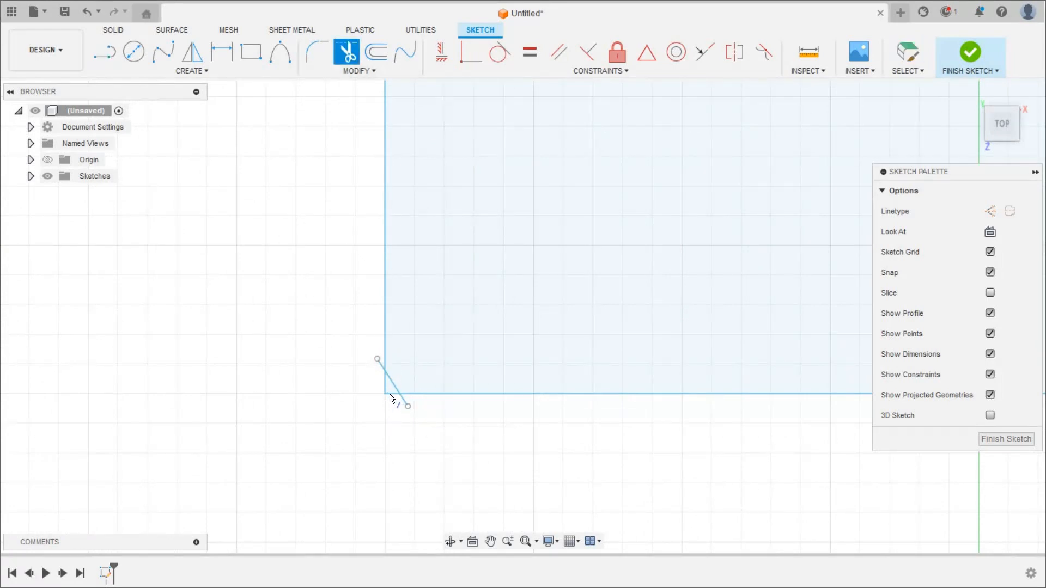
pyautogui.click(388, 401)
pyautogui.click(388, 404)
pyautogui.press('Escape')
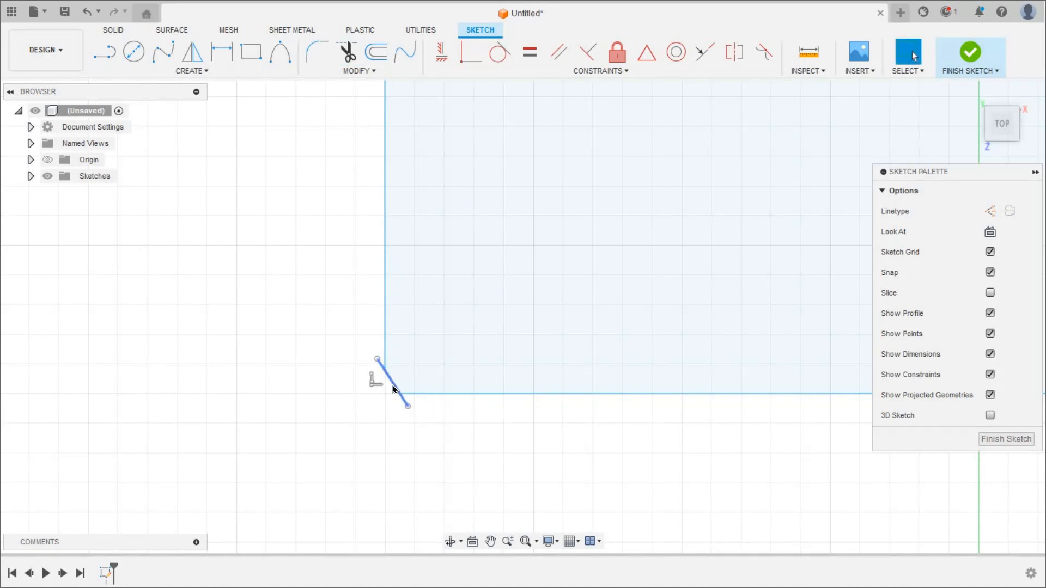
pyautogui.click(392, 389)
pyautogui.press('Delete')
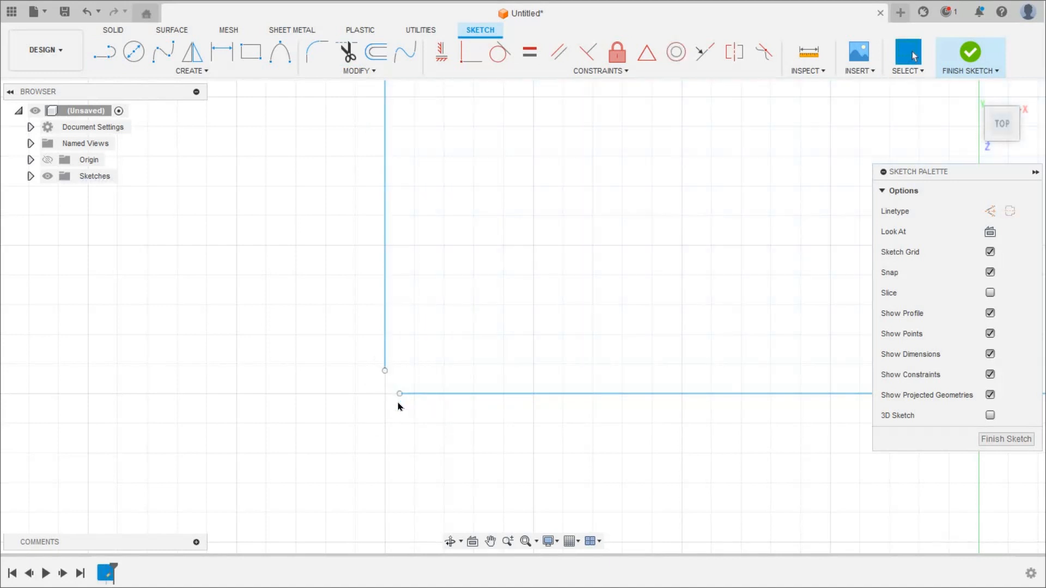
pyautogui.scroll(-5, 398, 402)
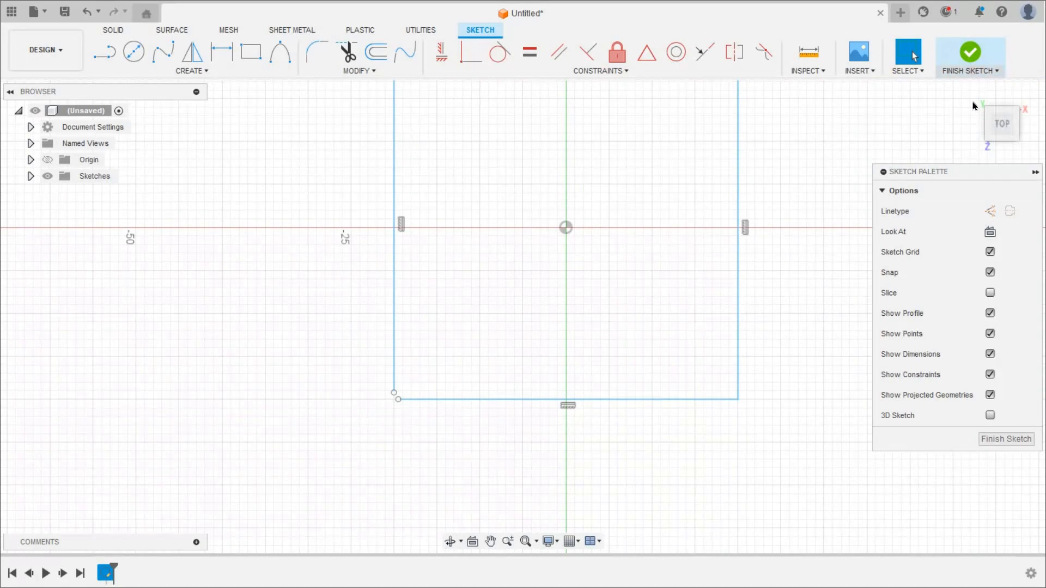
pyautogui.click(971, 60)
pyautogui.click(973, 91)
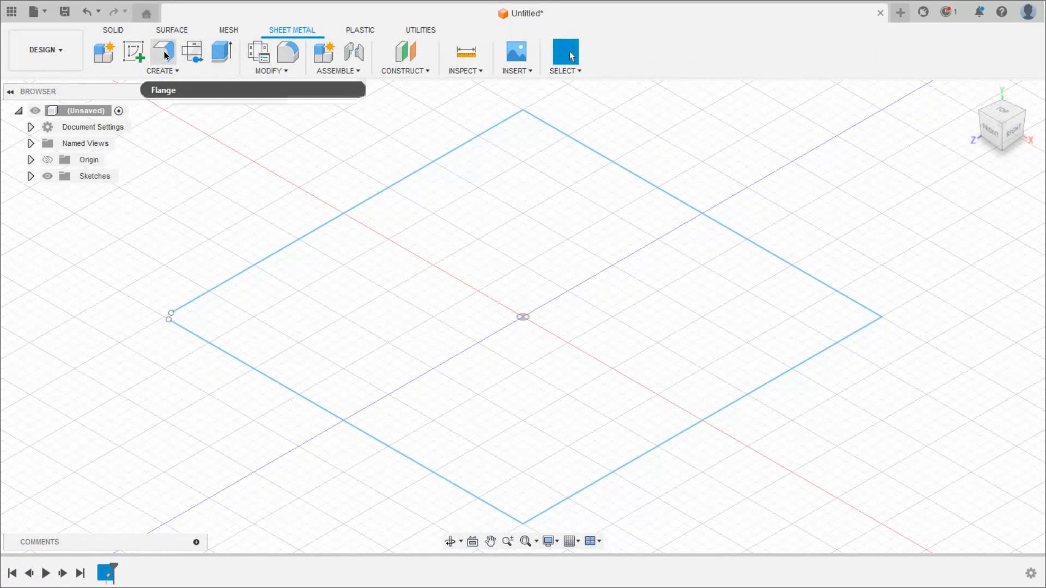
# Step: Create a 60 mm high sheet metal flange as a new body from the open square profile
pyautogui.click(164, 53)
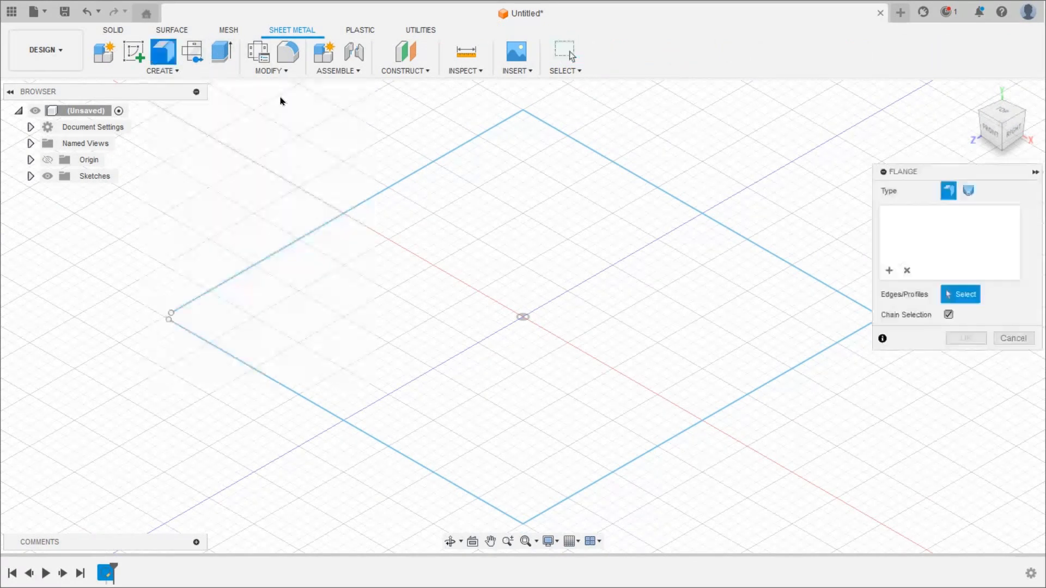
pyautogui.click(455, 152)
pyautogui.scroll(-1, 454, 146)
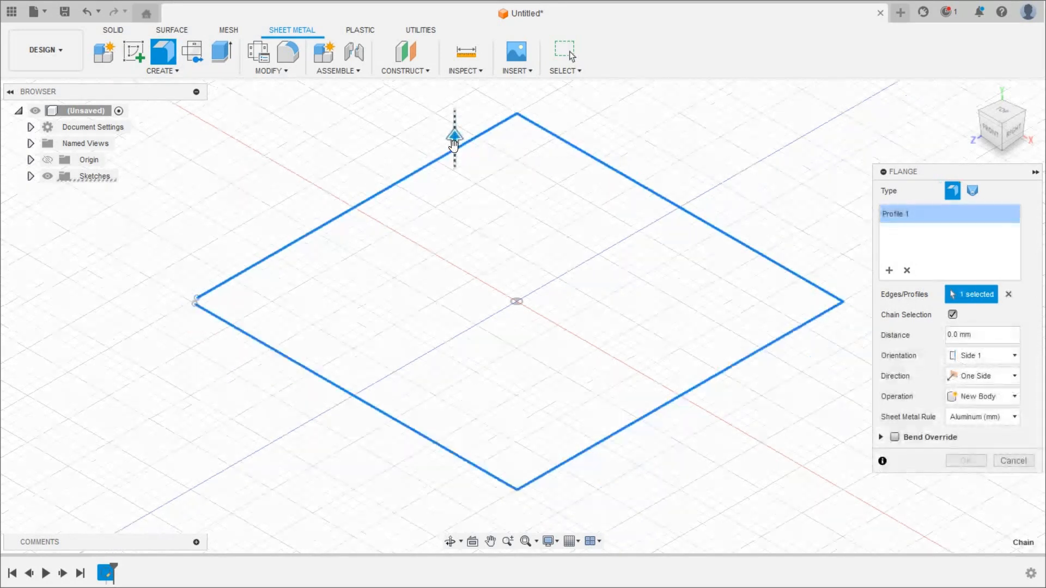
pyautogui.moveTo(451, 117); pyautogui.dragTo(451, 116)
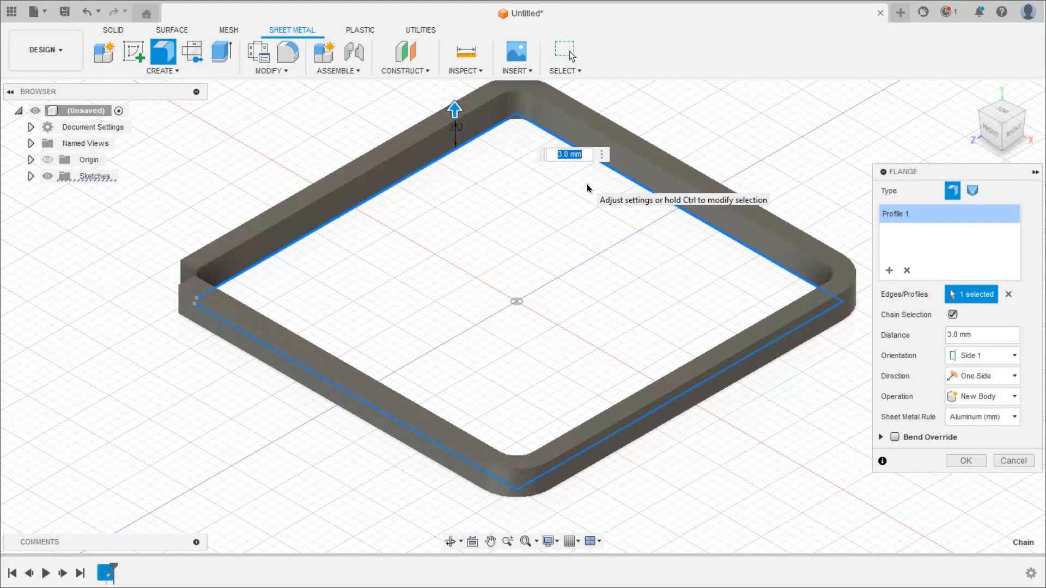
pyautogui.write('6')
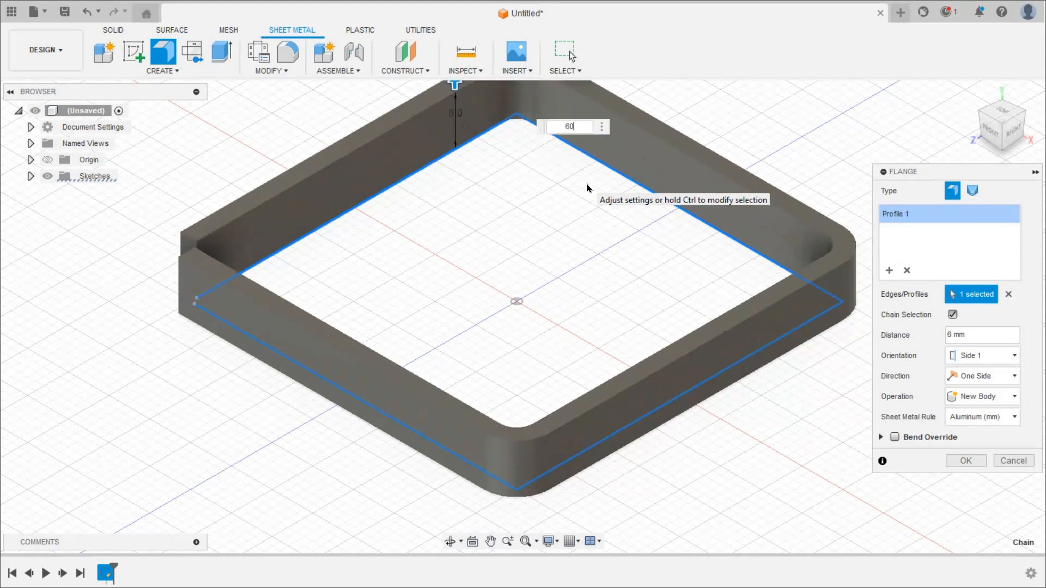
pyautogui.write('0')
pyautogui.press('Return')
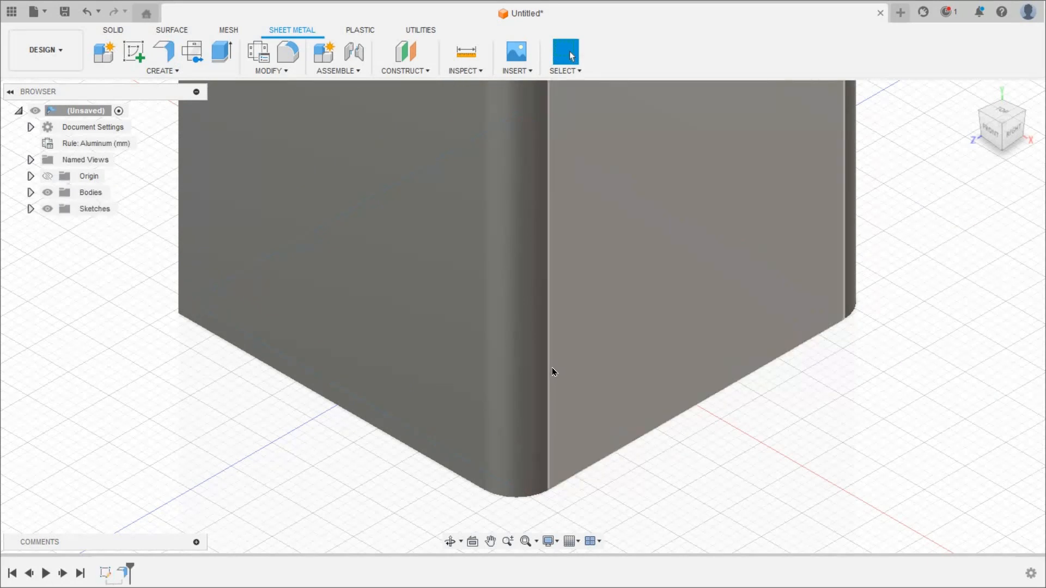
pyautogui.scroll(-5, 551, 367)
pyautogui.keyDown('shift'); pyautogui.moveTo(552, 368); pyautogui.dragTo(601, 361, button='middle'); pyautogui.keyUp('shift')
pyautogui.press('Escape')
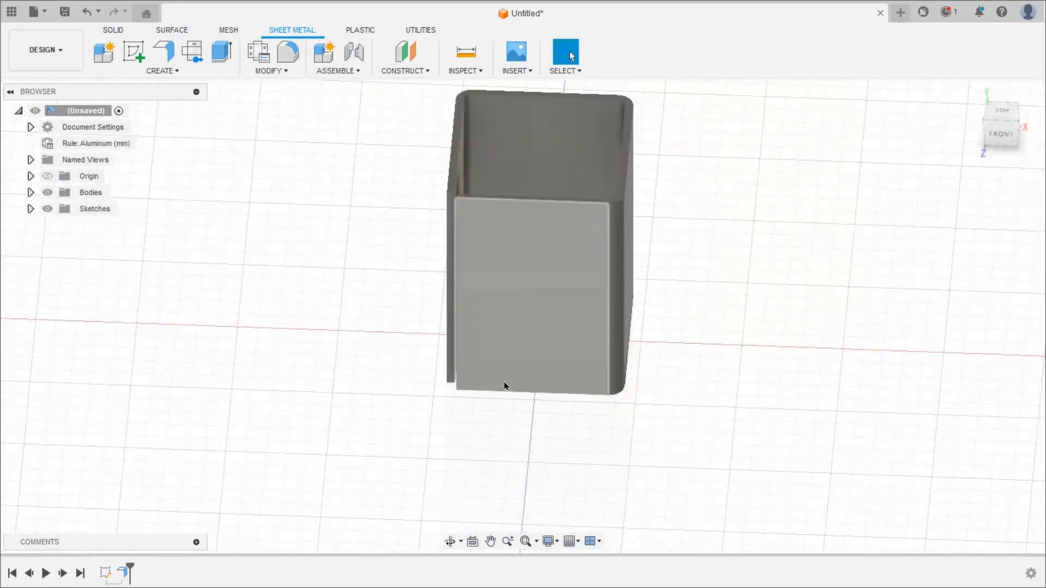
# Step: Start a drawing from the design and save the design as "DLS of Square Prism"
pyautogui.click(45, 55)
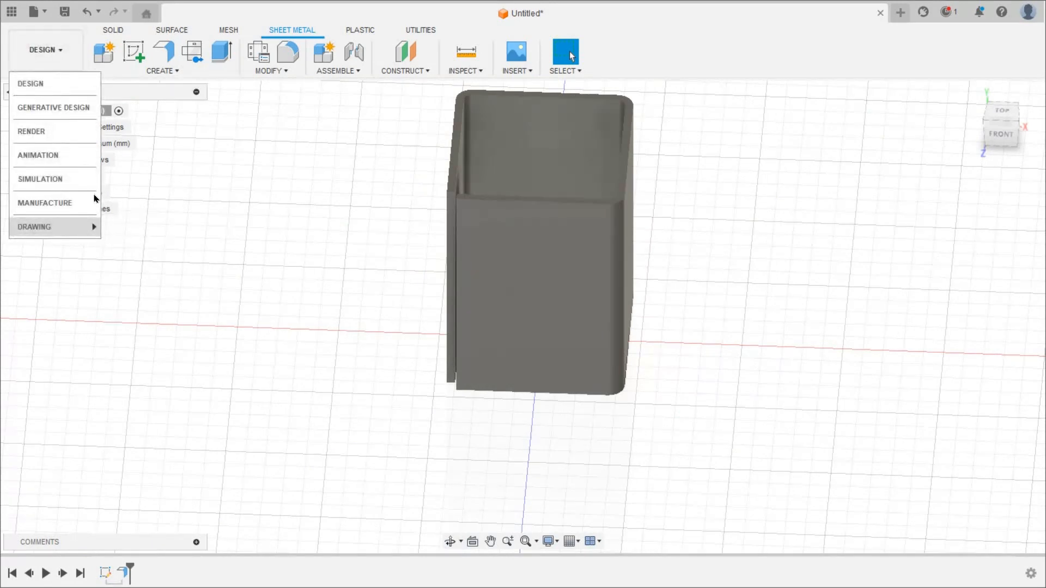
pyautogui.moveTo(90, 227)
pyautogui.click(126, 227)
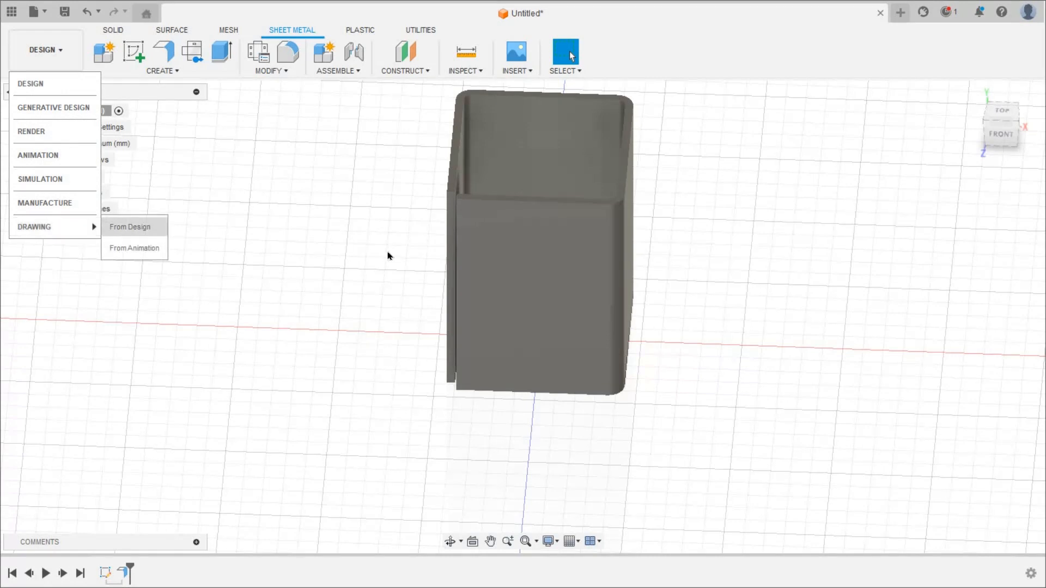
pyautogui.write('DLS of Square Prism')
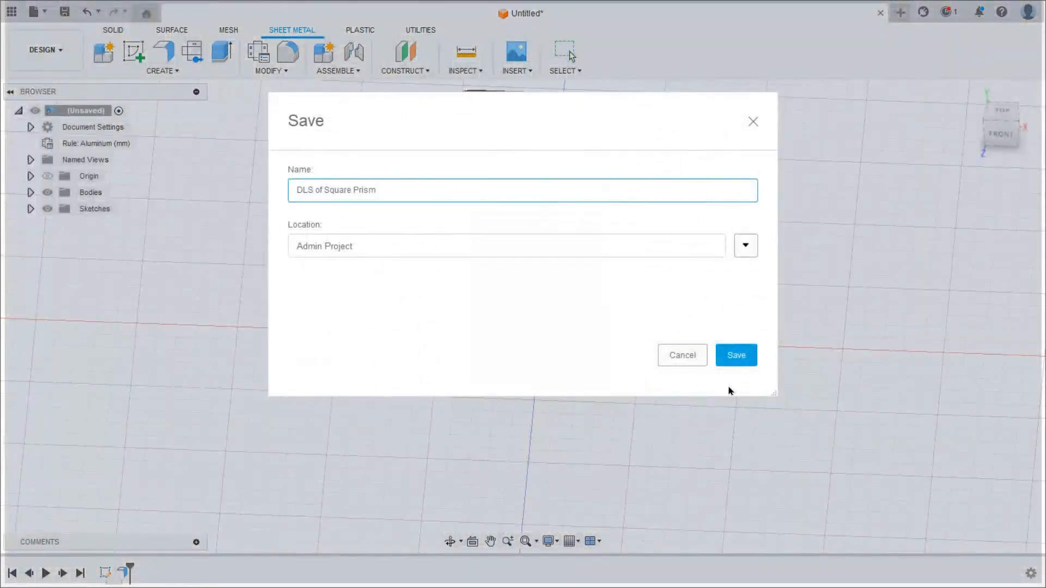
pyautogui.click(737, 356)
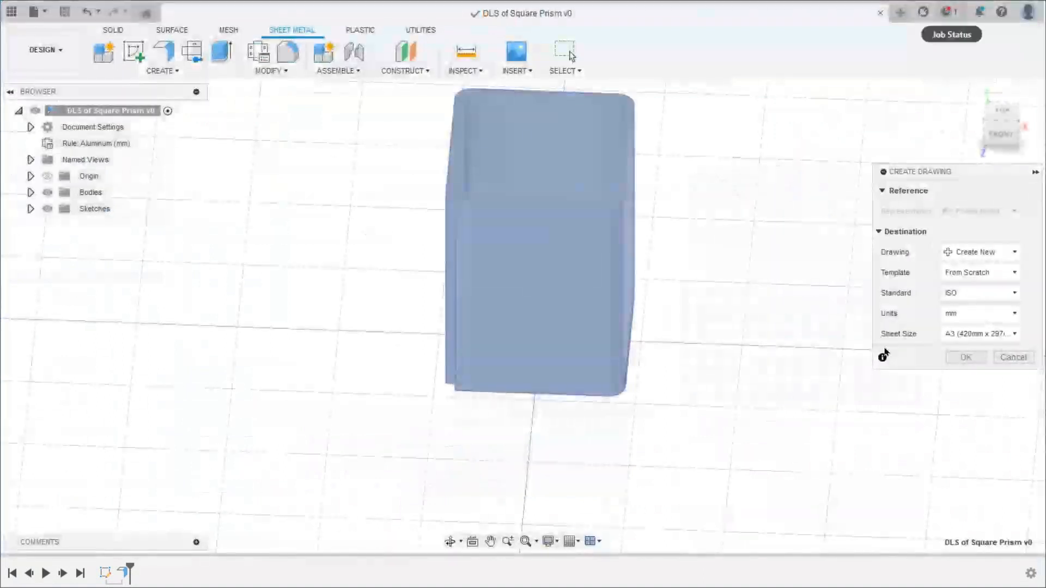
# Step: Create a new A3 ISO drawing in mm and place the front base view at 1:1 in the sheet's upper-left area
pyautogui.click(966, 358)
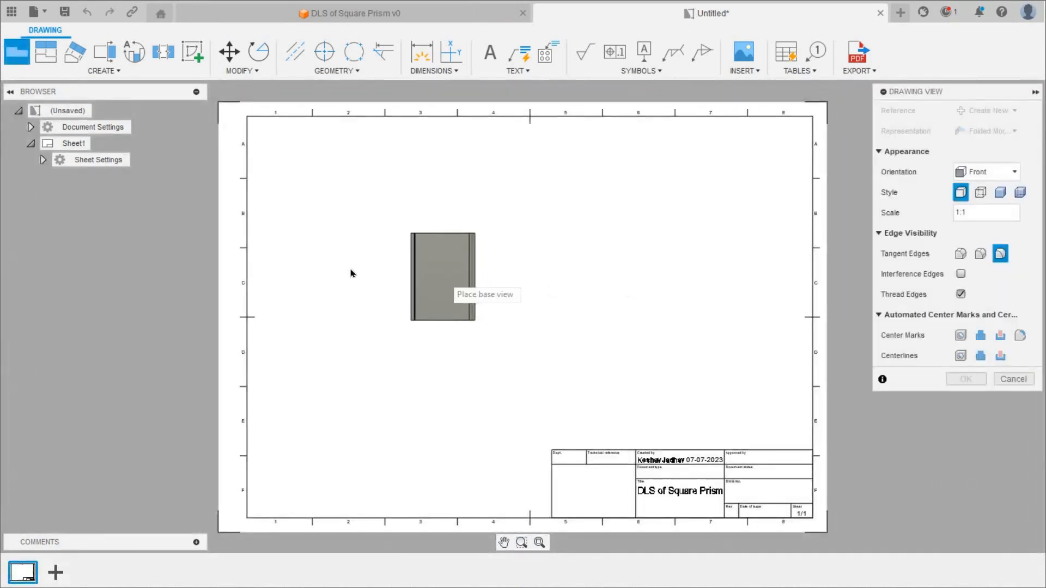
pyautogui.click(345, 209)
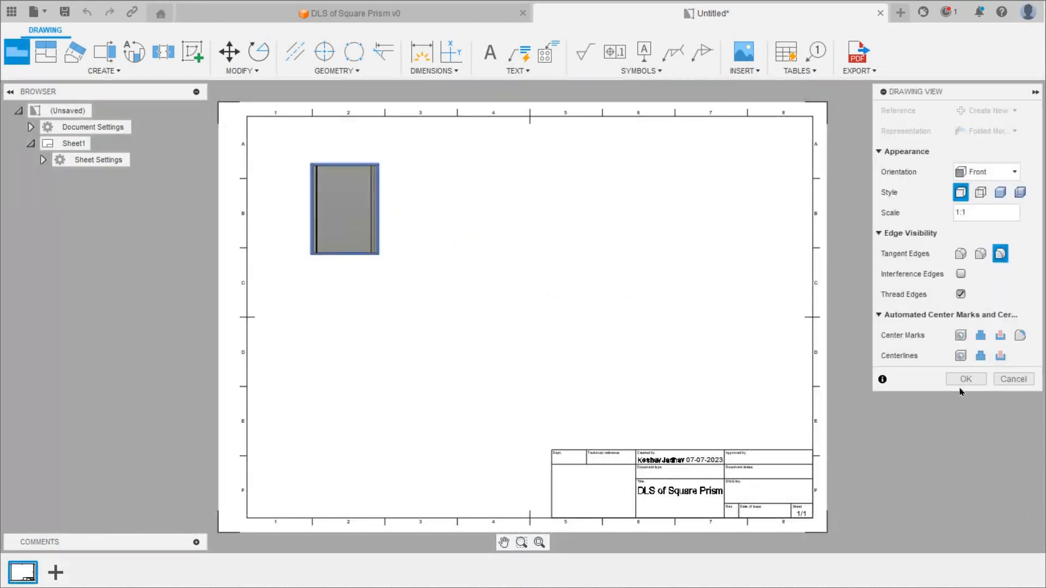
pyautogui.press('Return')
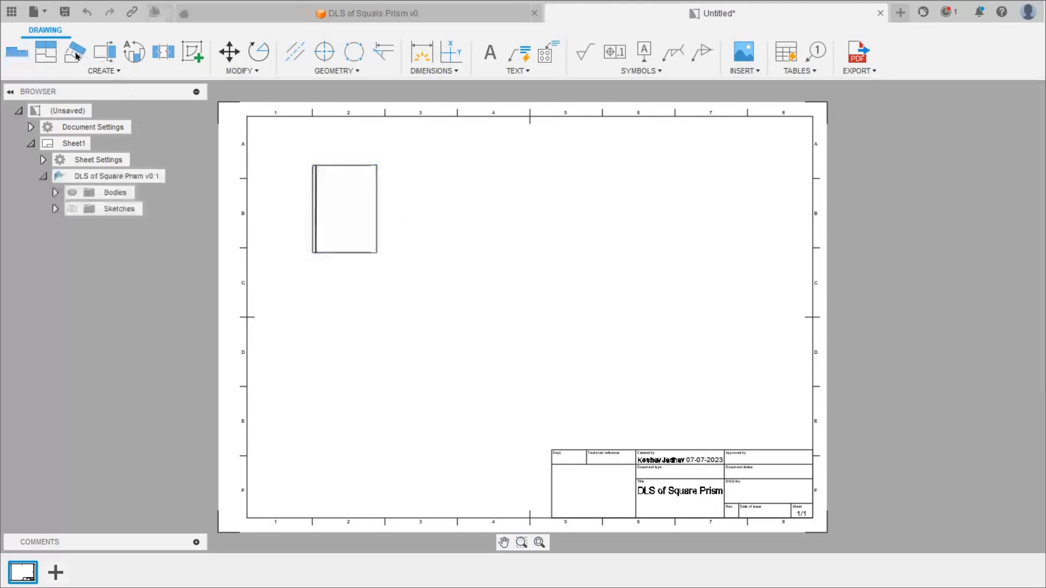
# Step: Add a projected view of the prism's square cross-section directly below the front view
pyautogui.press('p')
pyautogui.click(346, 200)
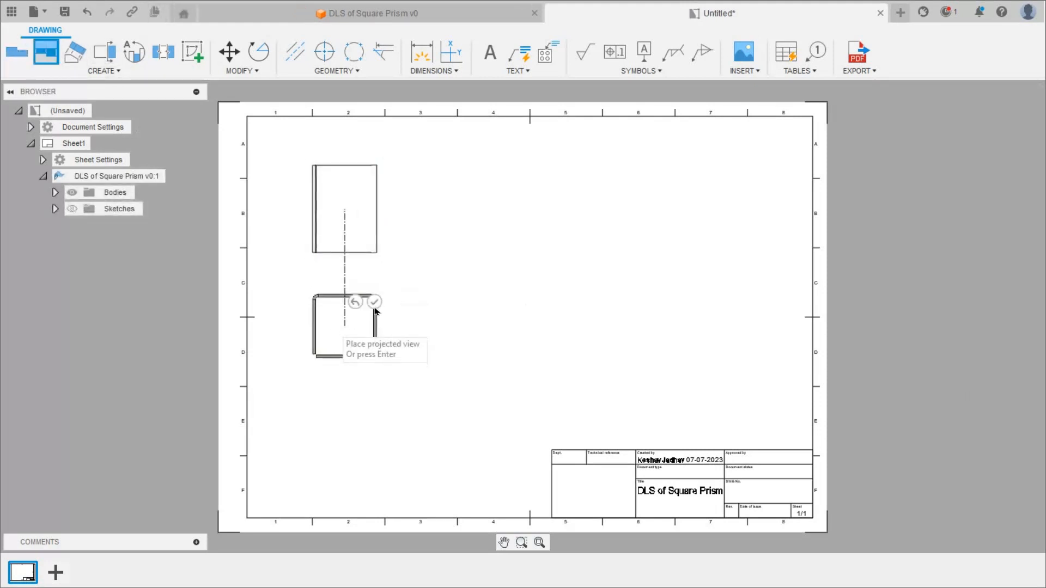
pyautogui.click(351, 301)
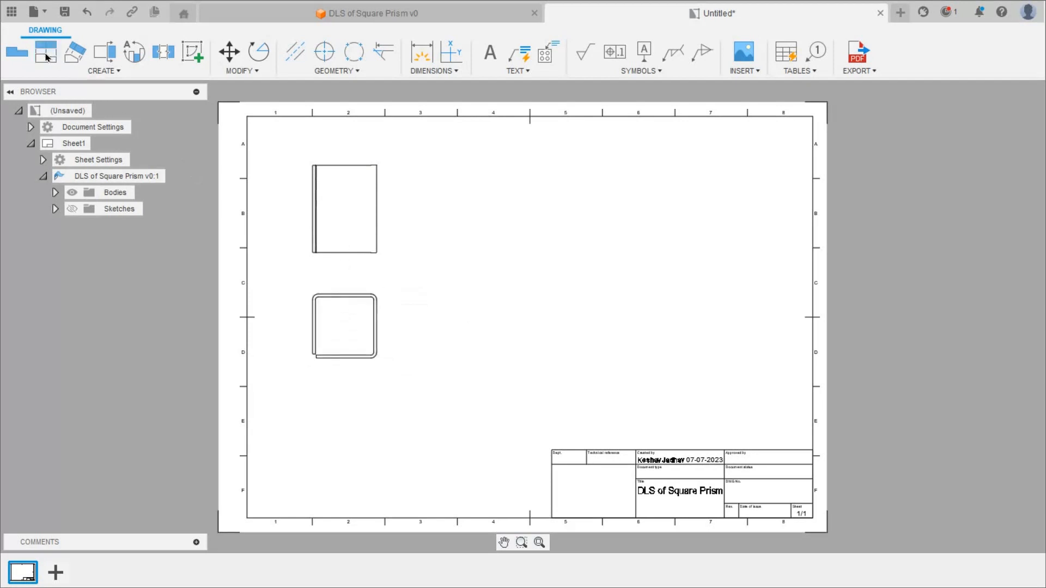
# Step: Dimension the square view's overall height between its outer upper and lower edges, placing the dimension beside its right edge
pyautogui.click(422, 53)
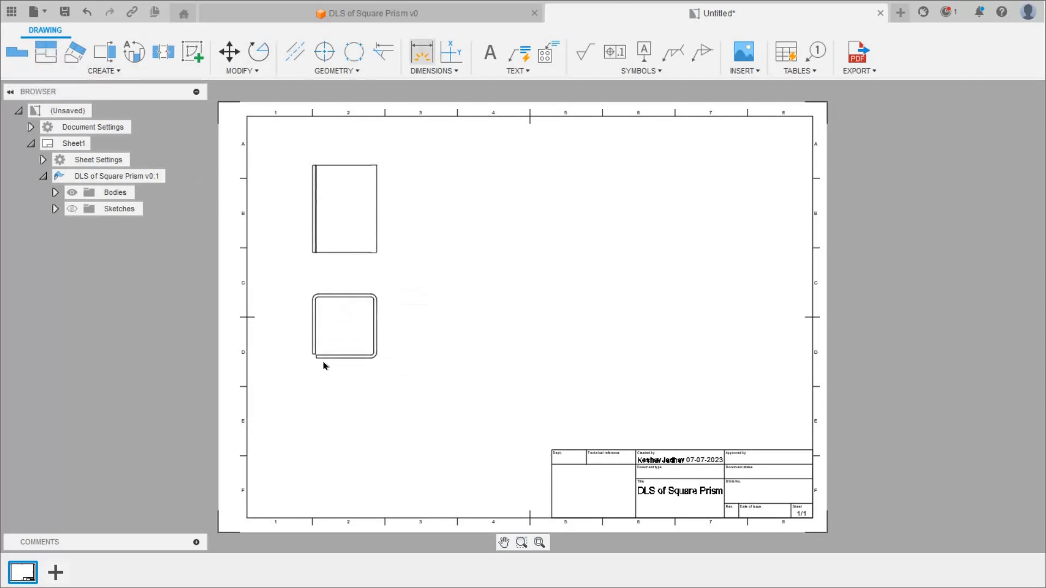
pyautogui.scroll(4, 381, 296)
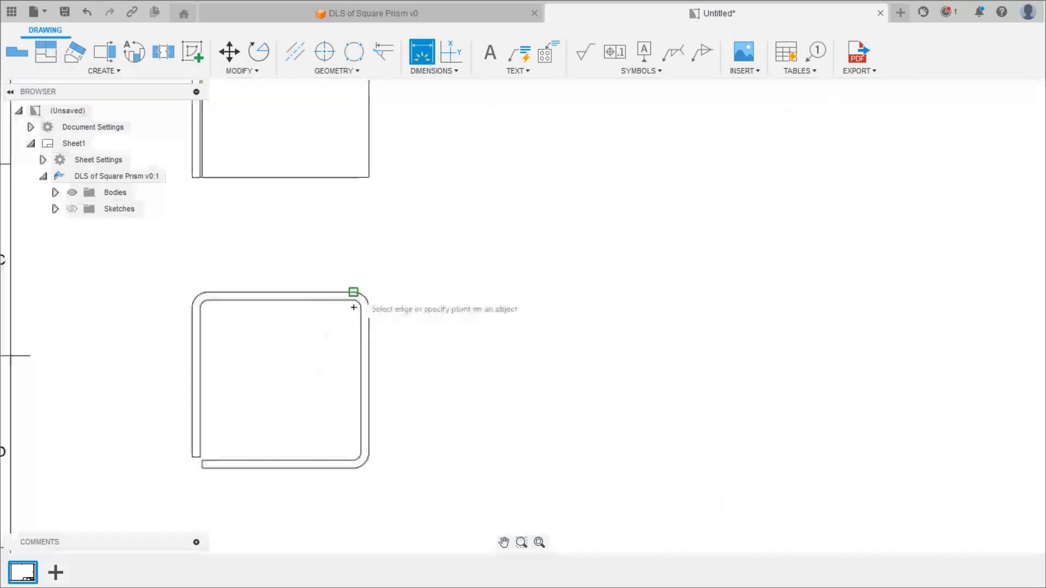
pyautogui.click(353, 294)
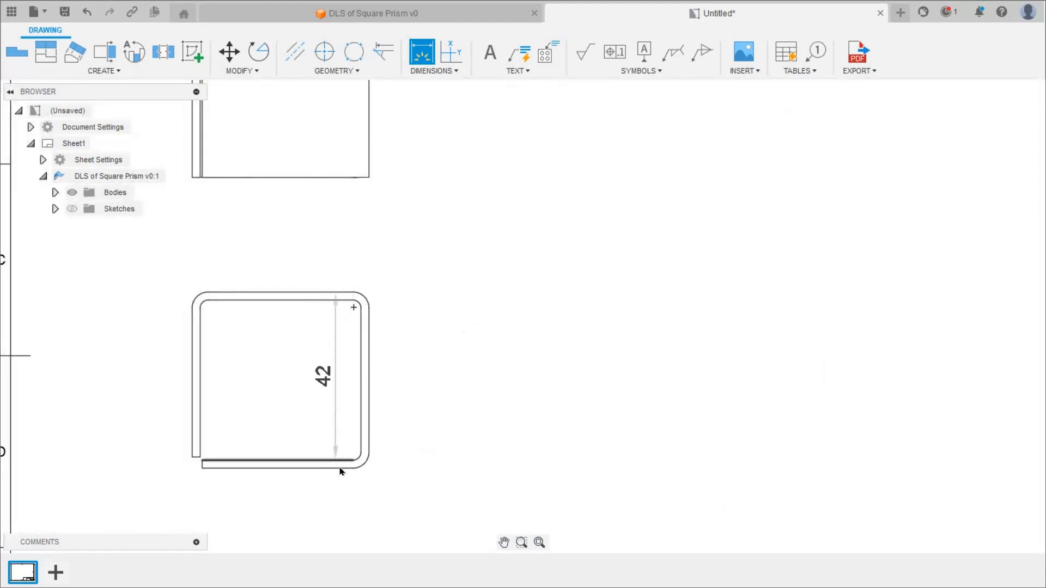
pyautogui.click(341, 468)
pyautogui.click(395, 467)
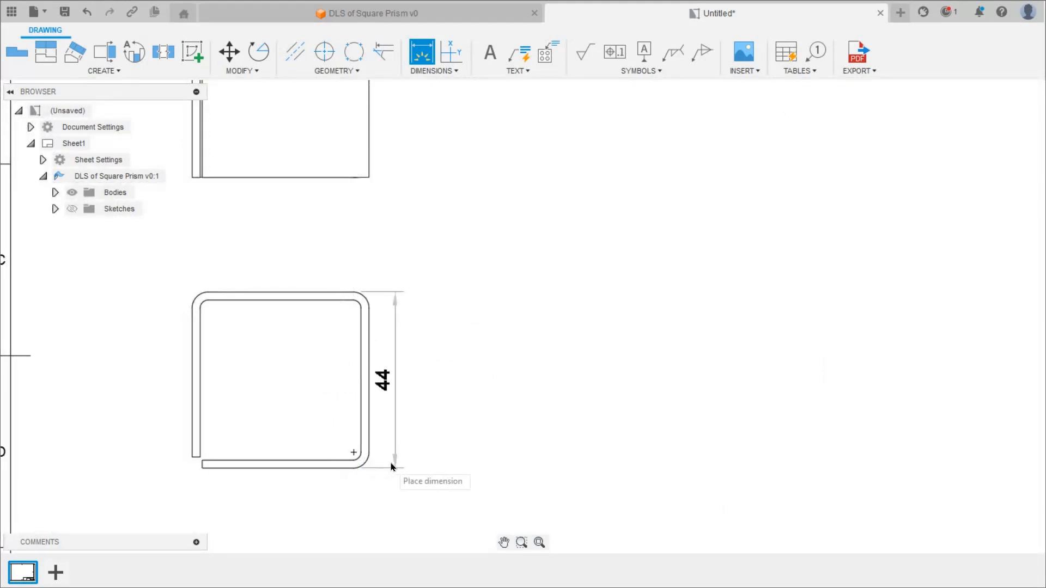
pyautogui.press('Escape')
pyautogui.click(338, 300)
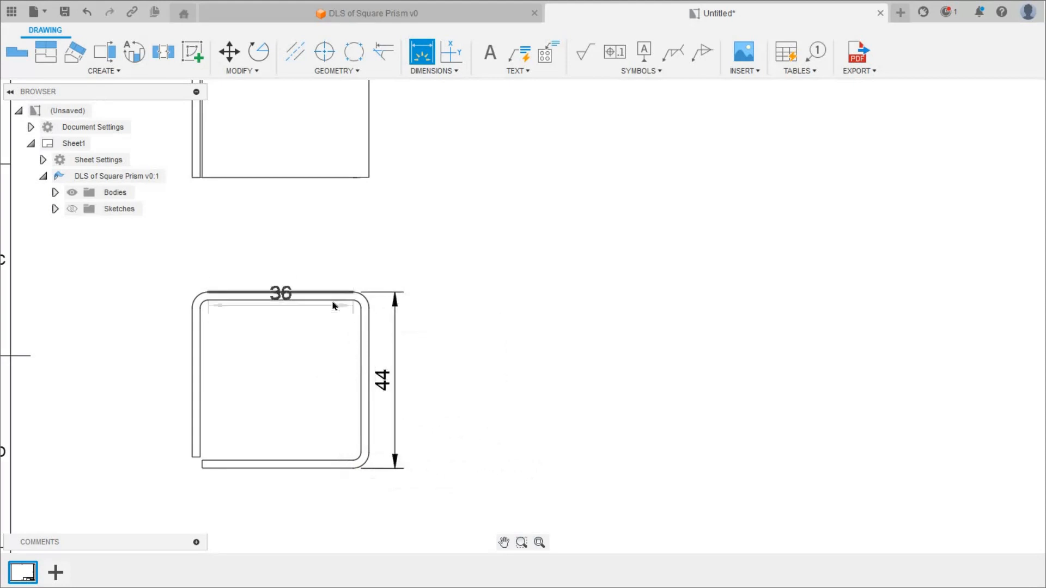
pyautogui.press('Escape')
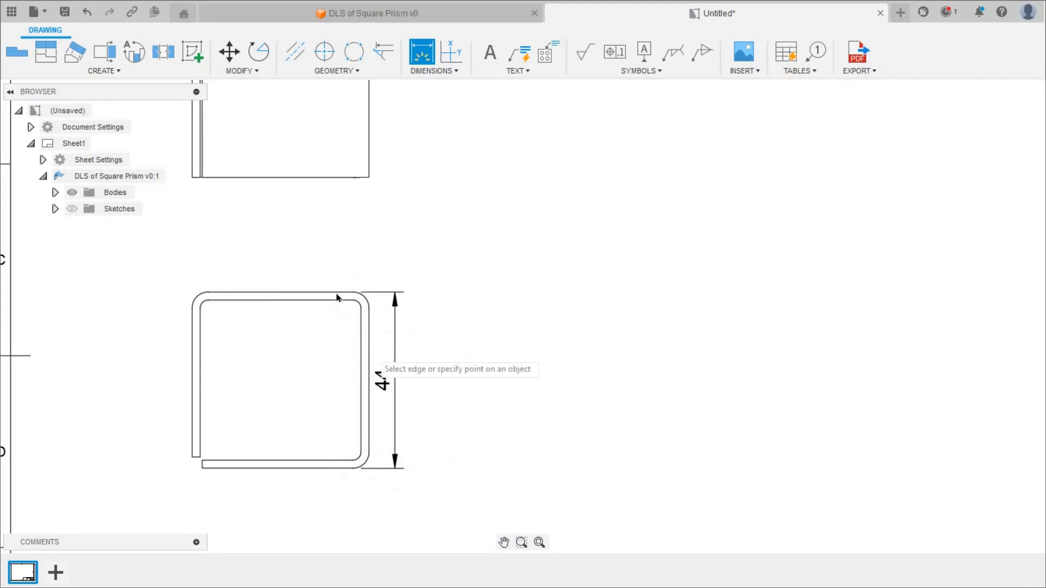
pyautogui.click(369, 380)
pyautogui.press('Escape')
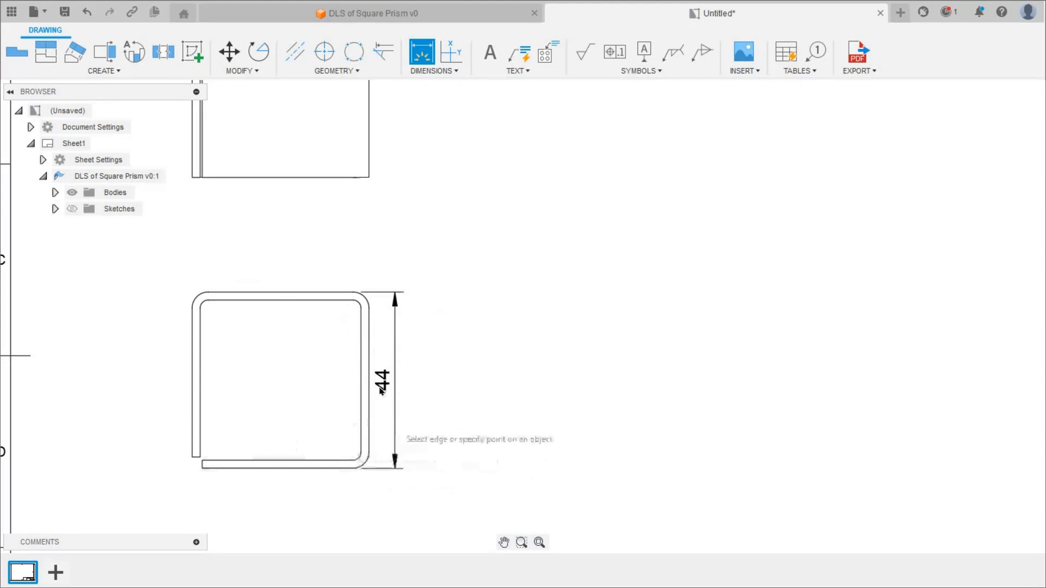
# Step: Dimension the front view's overall height, placing the dimension beside its right edge
pyautogui.scroll(-3, 366, 231)
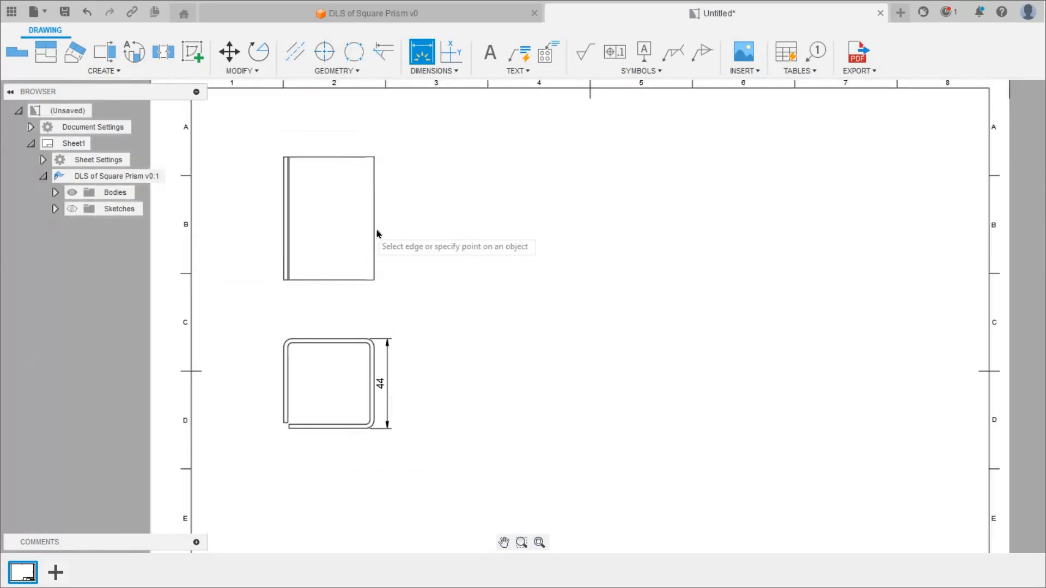
pyautogui.click(375, 231)
pyautogui.click(392, 232)
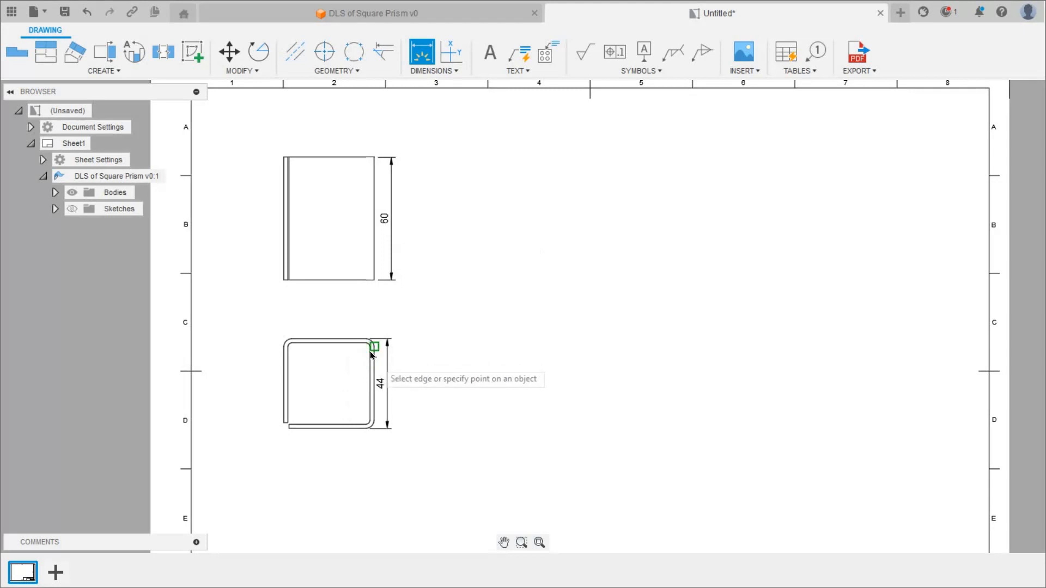
# Step: Dimension the square view's inner width between its inner side faces, placing the dimension just above the view
pyautogui.click(366, 347)
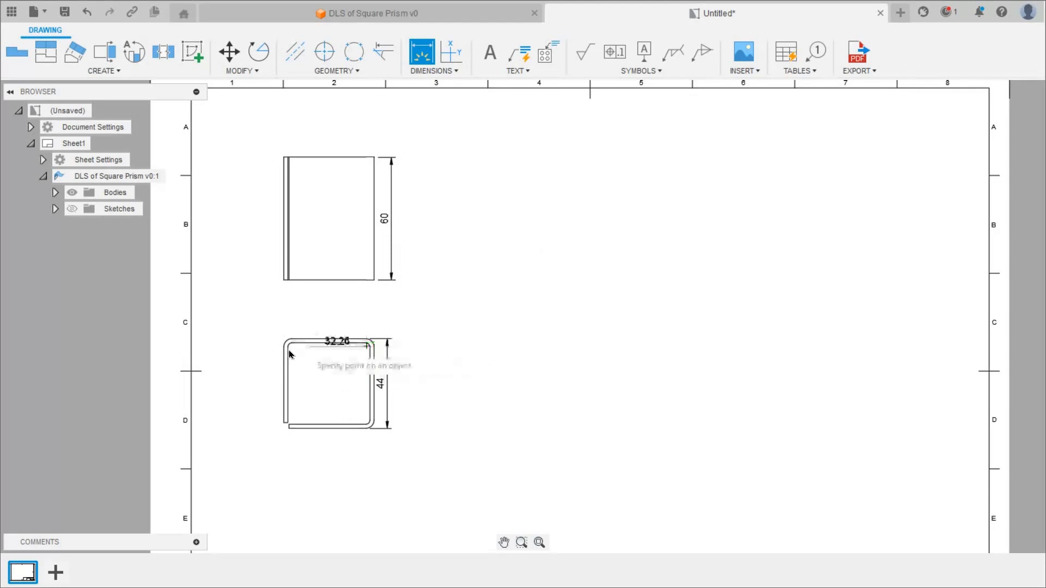
pyautogui.click(302, 326)
pyautogui.click(300, 326)
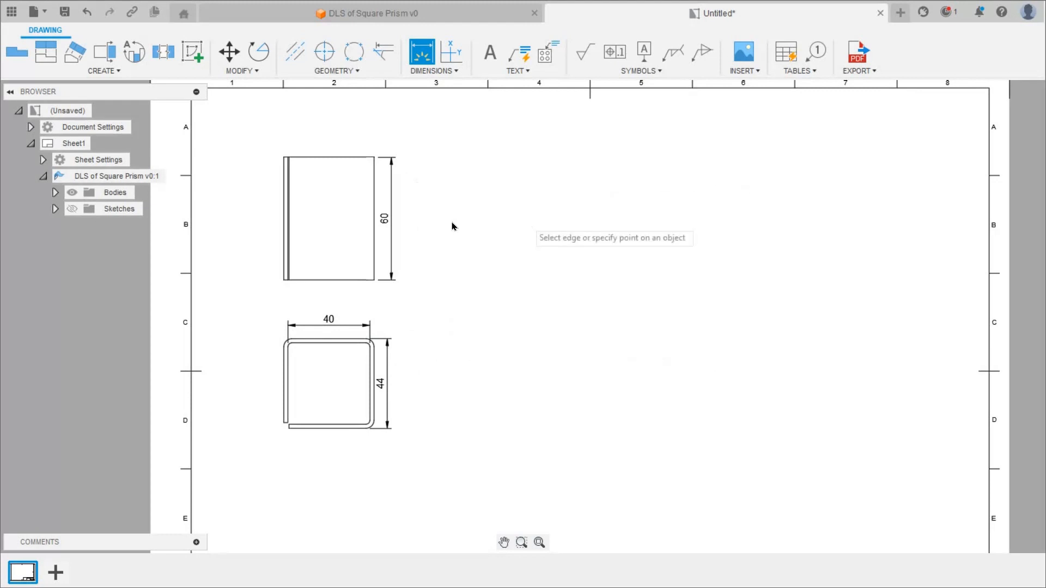
# Step: Add an isometric projected view from the front view, placed in the sheet's lower-right area above the title block
pyautogui.scroll(2, 528, 225)
pyautogui.scroll(-3, 526, 224)
pyautogui.click(47, 52)
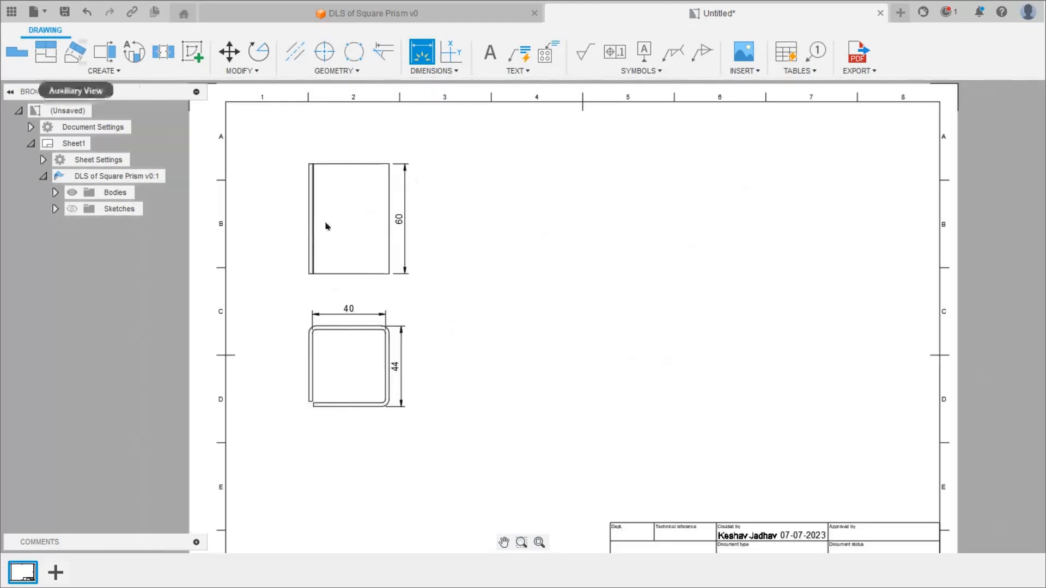
pyautogui.click(325, 225)
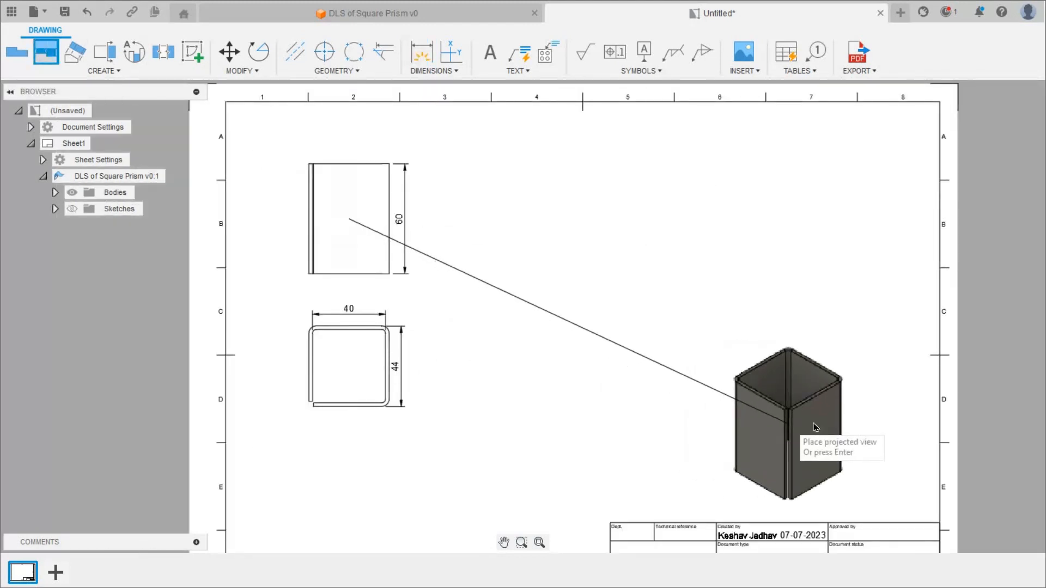
pyautogui.click(849, 403)
pyautogui.press('Return')
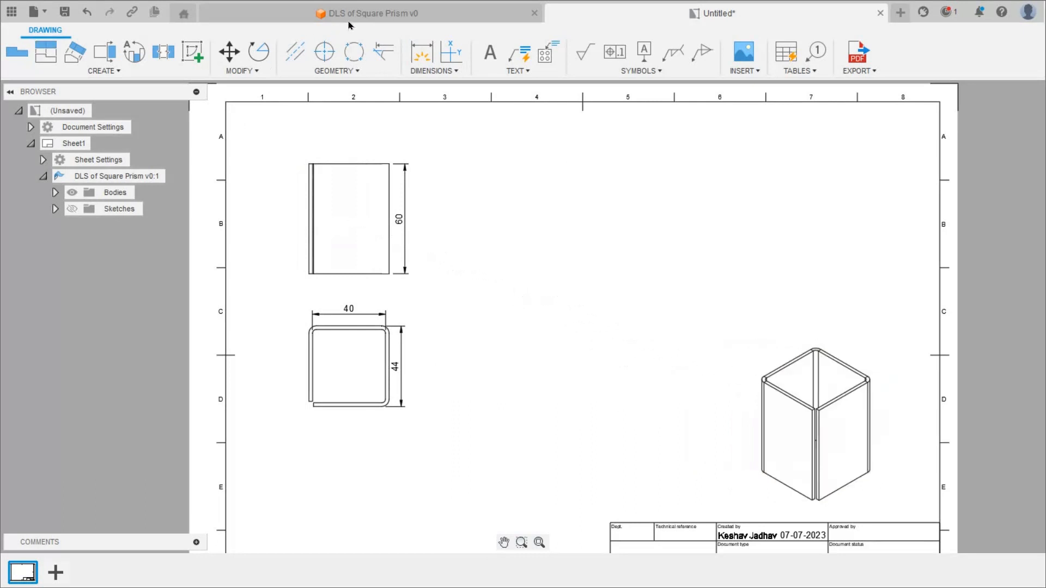
# Step: In the prism design, unfold all three bends with the inner wall face beside the open seam as the stationary entity
pyautogui.click(350, 23)
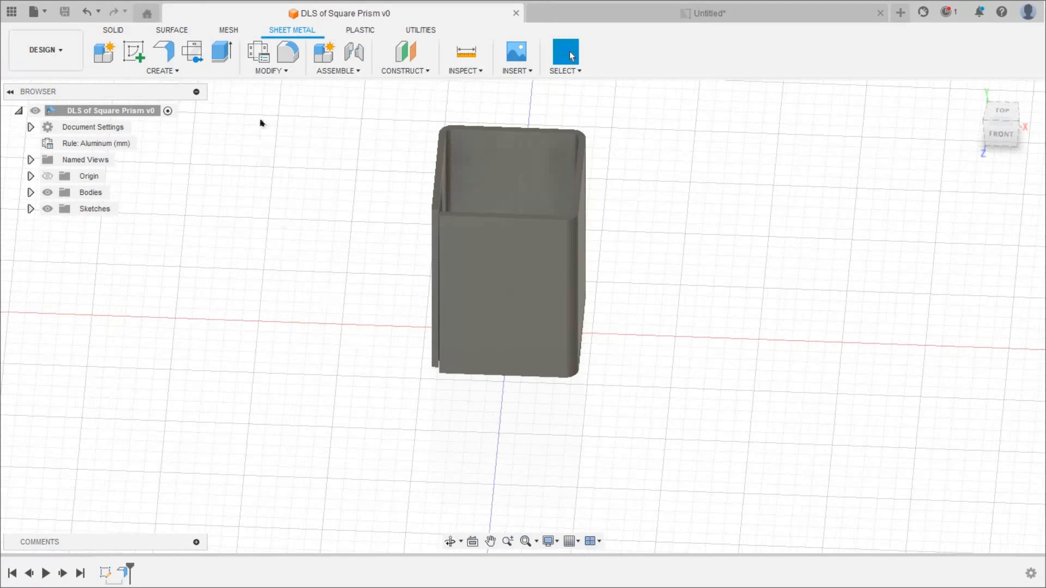
pyautogui.click(271, 79)
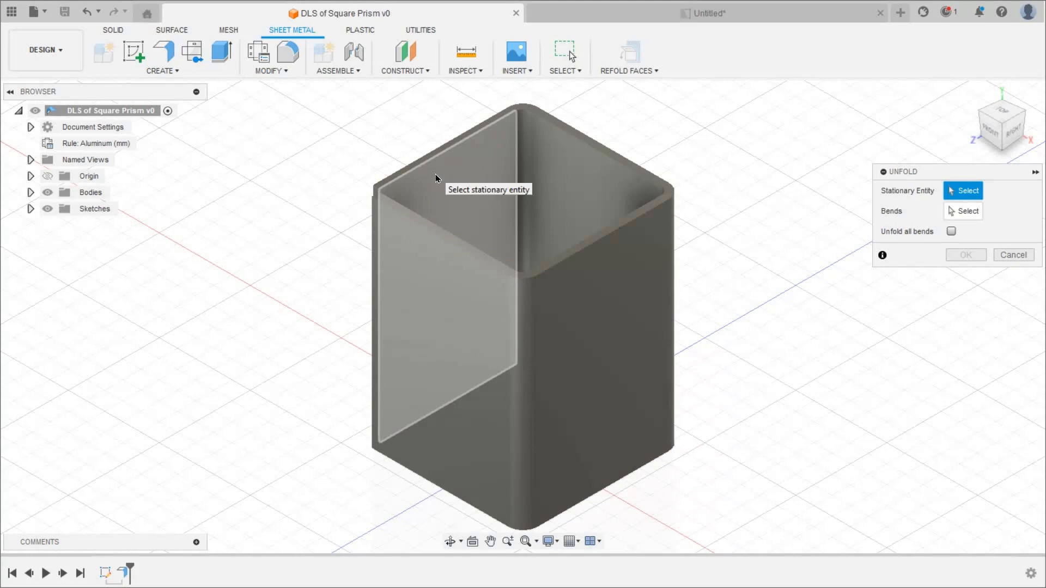
pyautogui.click(519, 199)
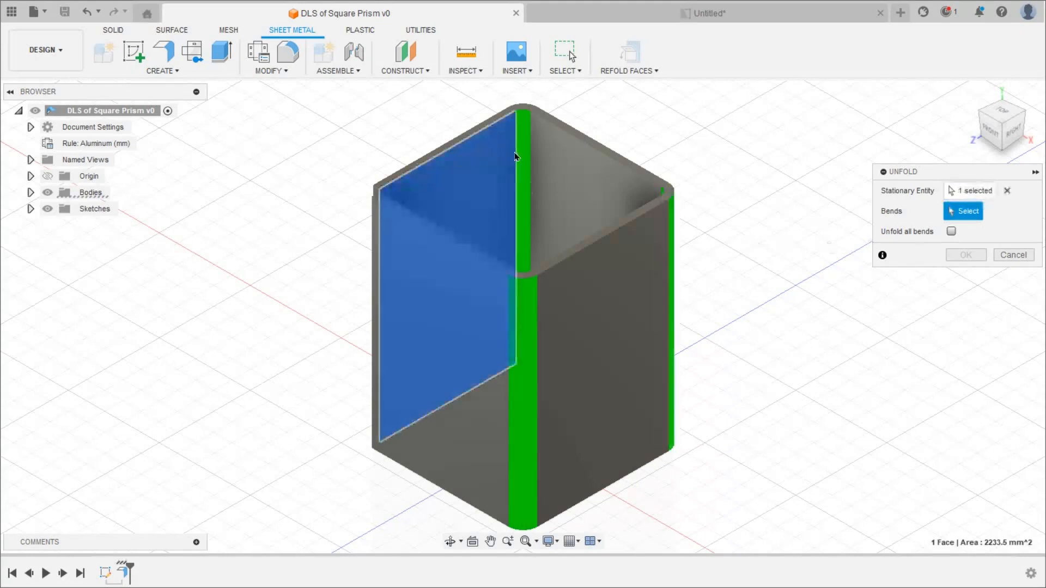
pyautogui.click(669, 144)
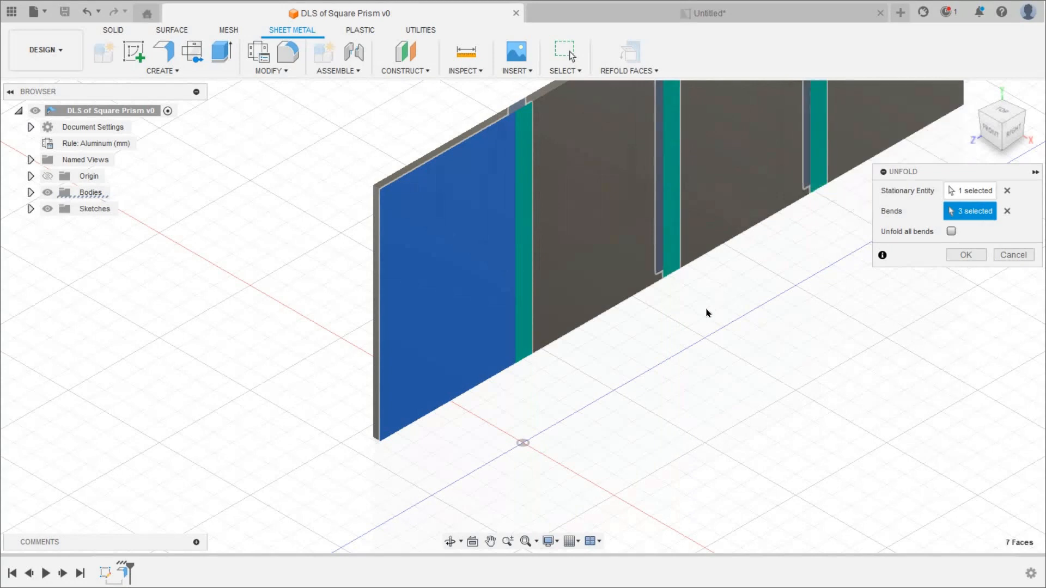
pyautogui.scroll(-5, 707, 311)
pyautogui.click(688, 210)
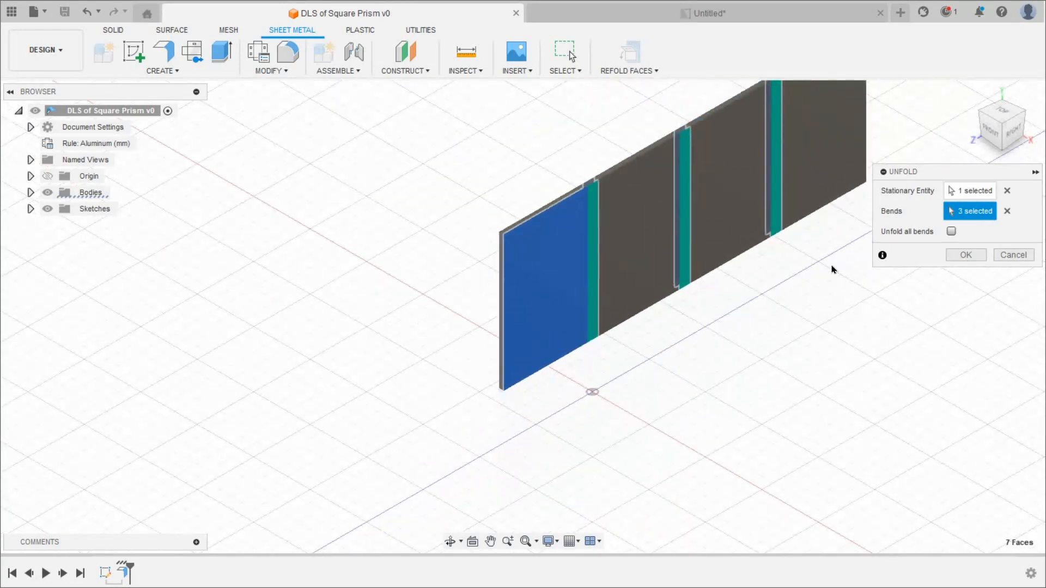
pyautogui.click(966, 256)
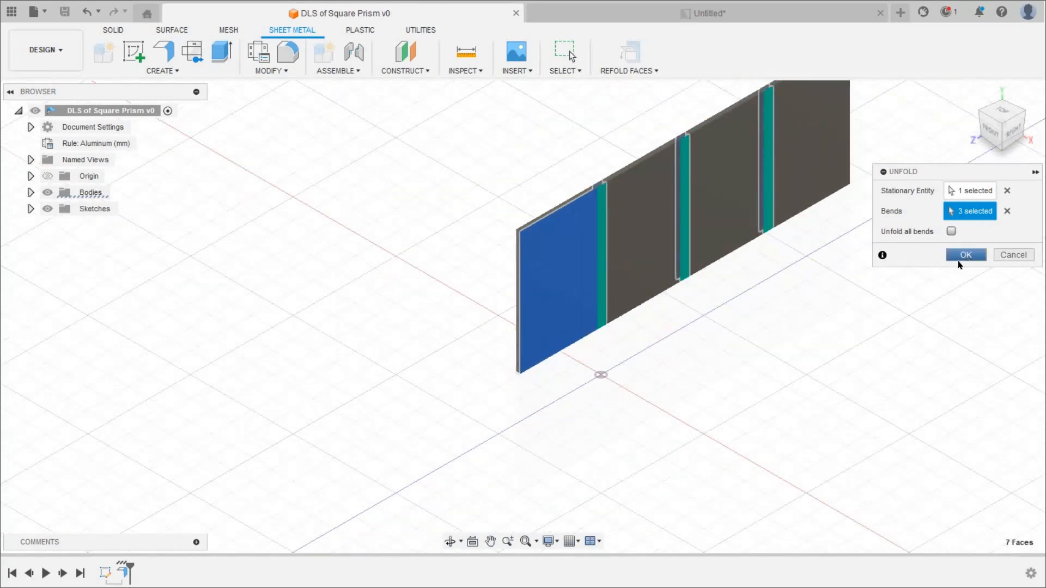
# Step: Create a drawing from the unfolded design, using Sheet1 of the existing Untitled drawing as the destination
pyautogui.click(46, 49)
pyautogui.moveTo(65, 226)
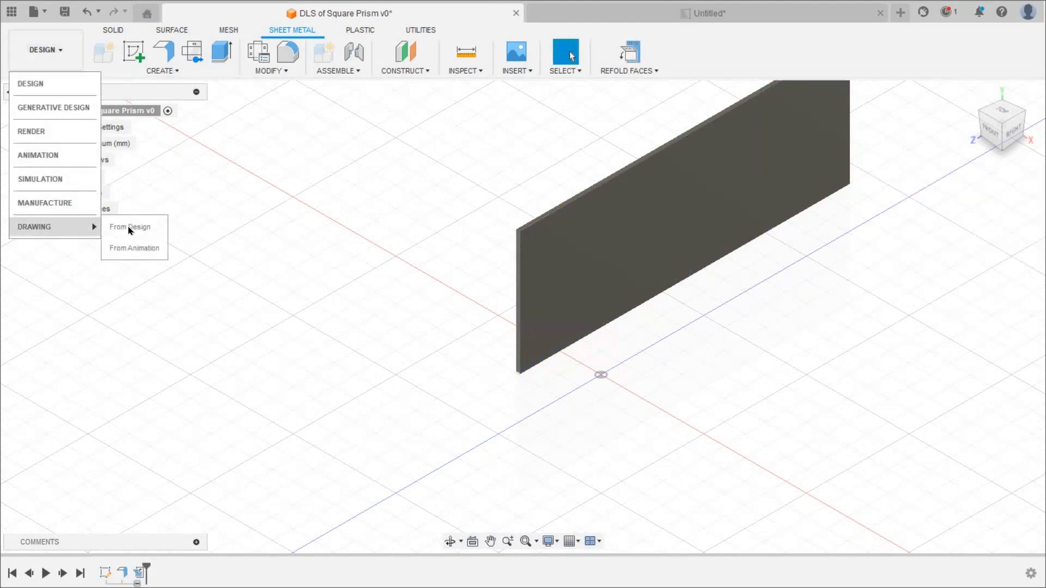
pyautogui.click(129, 227)
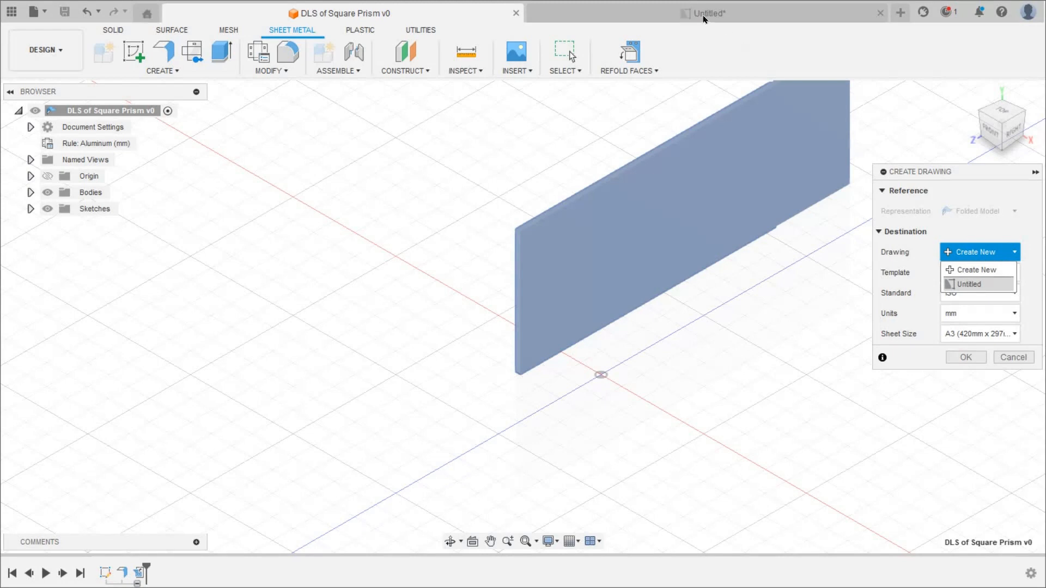
pyautogui.click(969, 284)
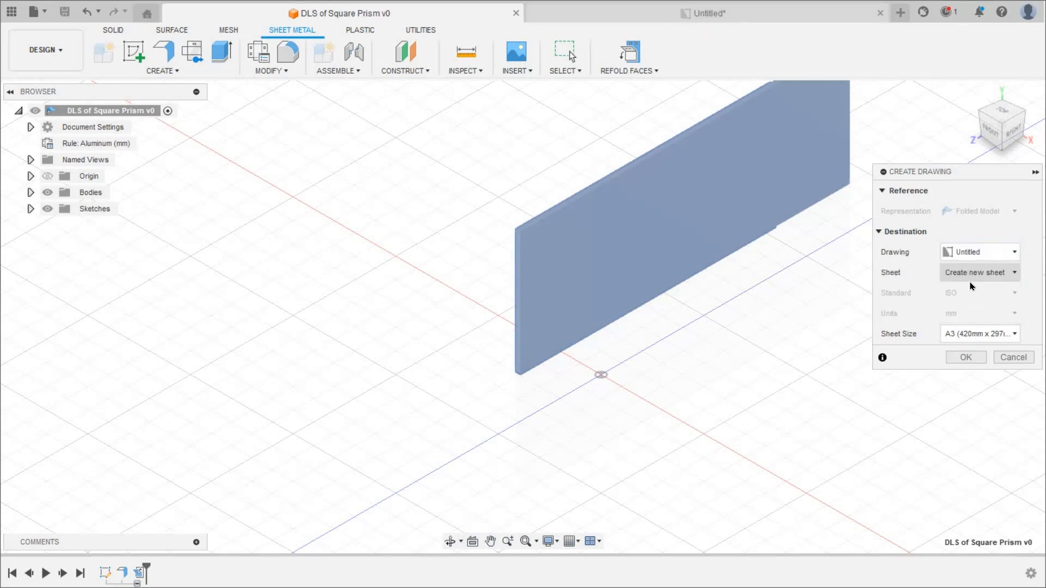
pyautogui.click(976, 304)
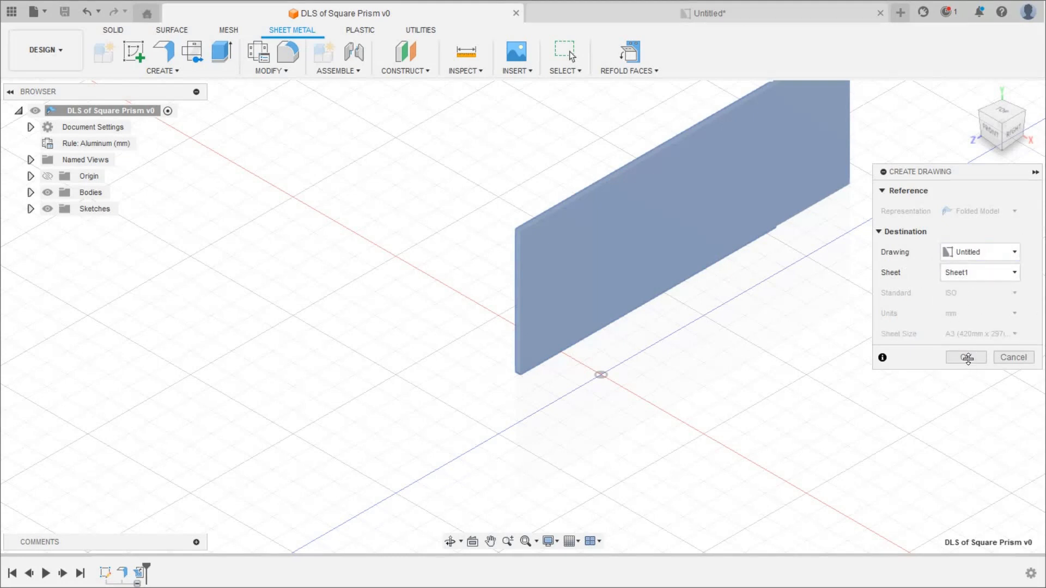
pyautogui.click(966, 357)
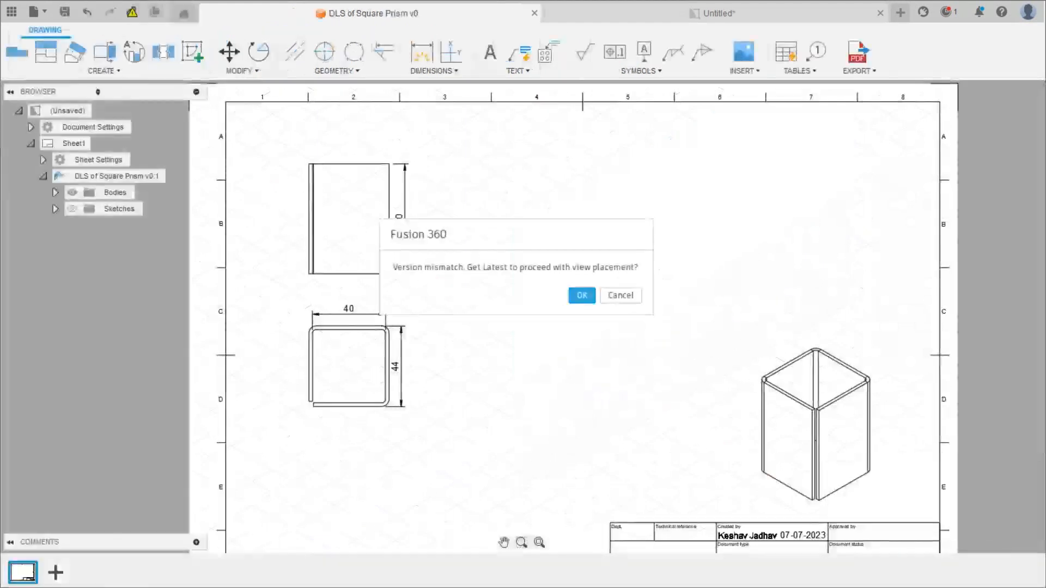
# Step: Update the drawing to the latest design version and move the isometric view to the sheet's upper-right area
pyautogui.click(581, 295)
pyautogui.click(665, 308)
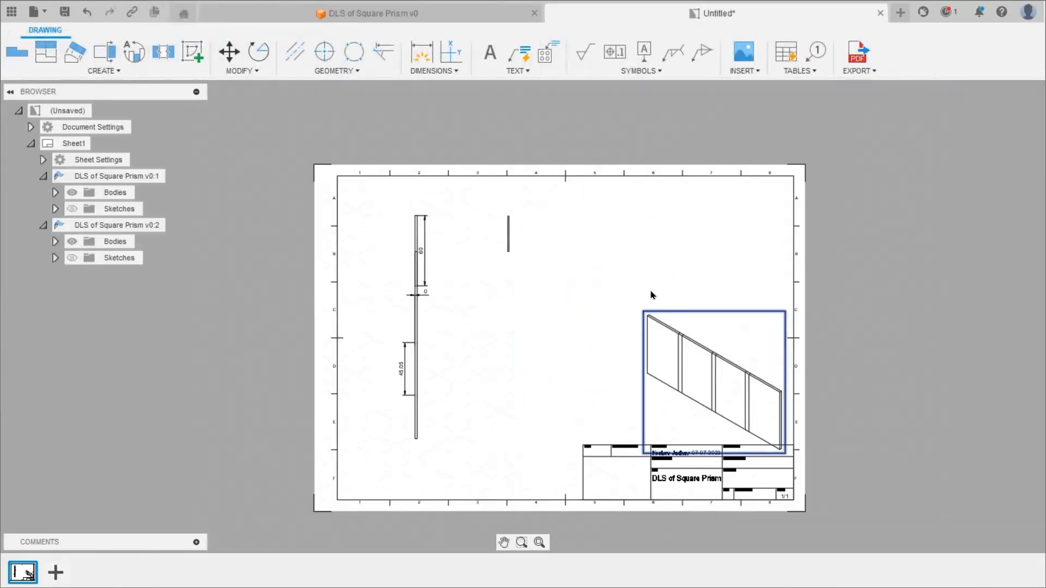
pyautogui.moveTo(714, 382); pyautogui.dragTo(647, 291)
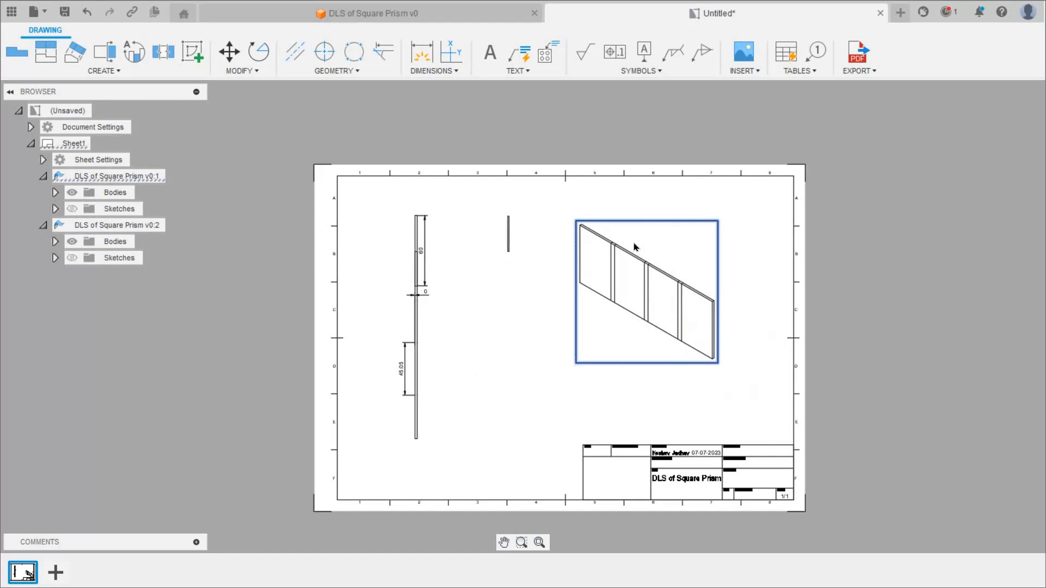
# Step: Capture the unfolded design as a transparent-background image at window size and save it to the Desktop as the PNG "DLS of Square Prism v0"
pyautogui.click(415, 17)
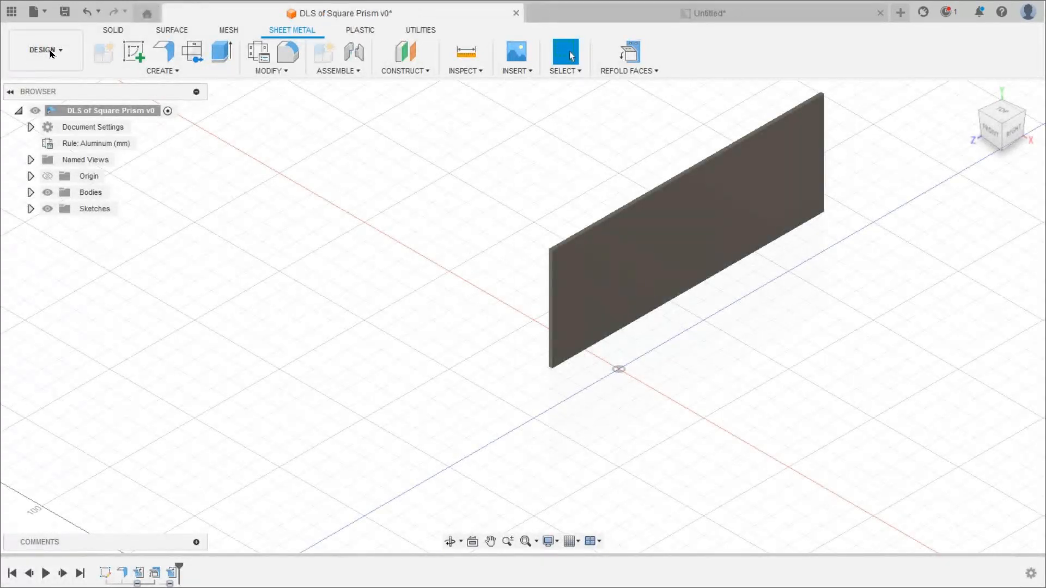
pyautogui.click(40, 12)
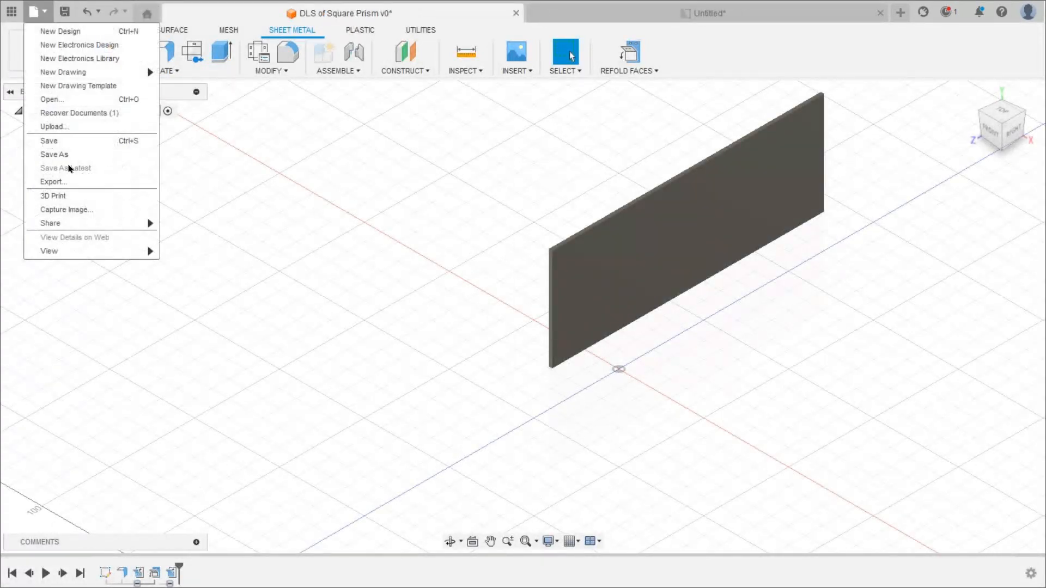
pyautogui.click(42, 17)
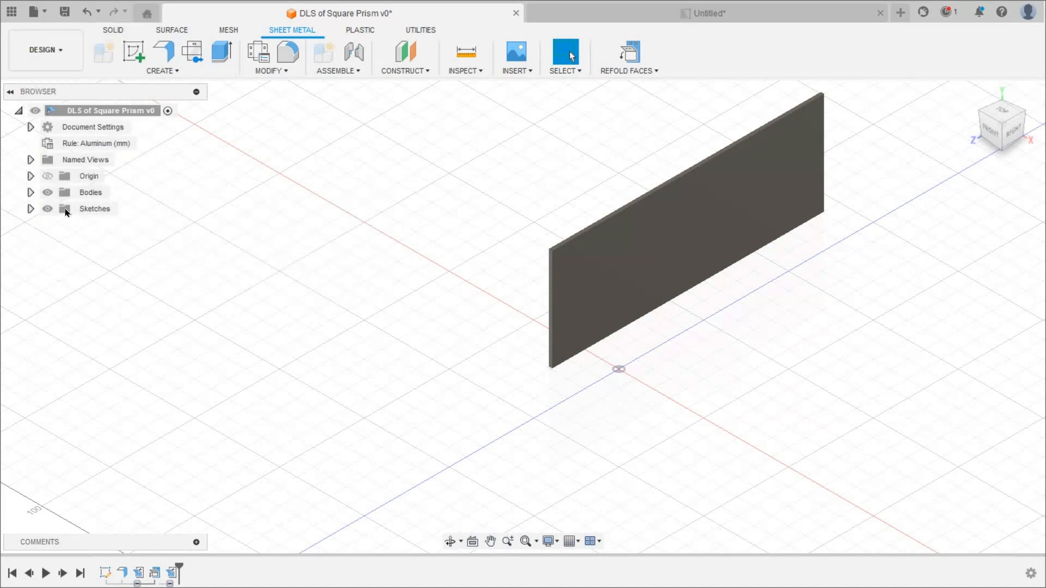
pyautogui.click(64, 209)
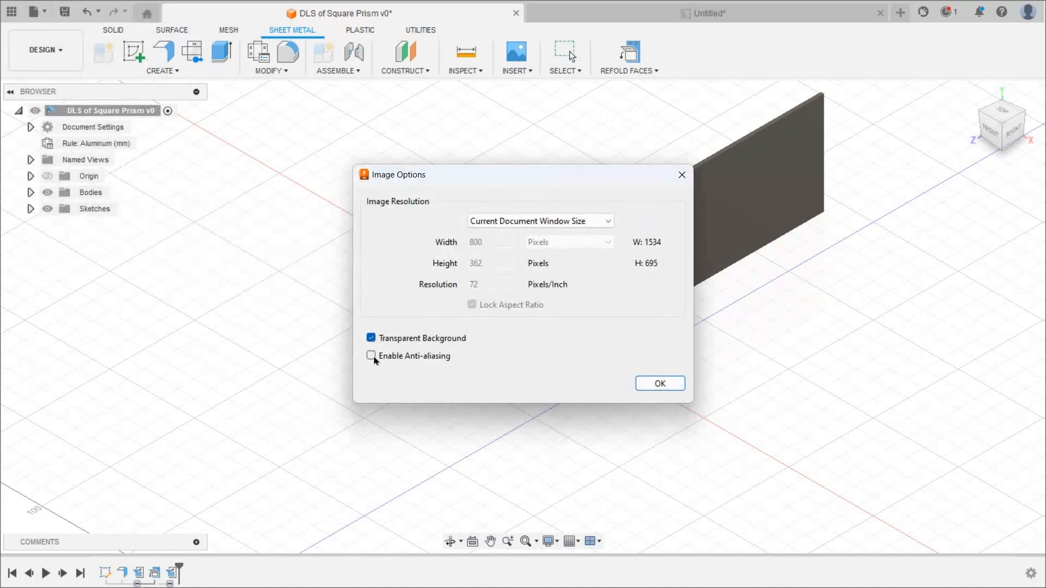
pyautogui.click(653, 383)
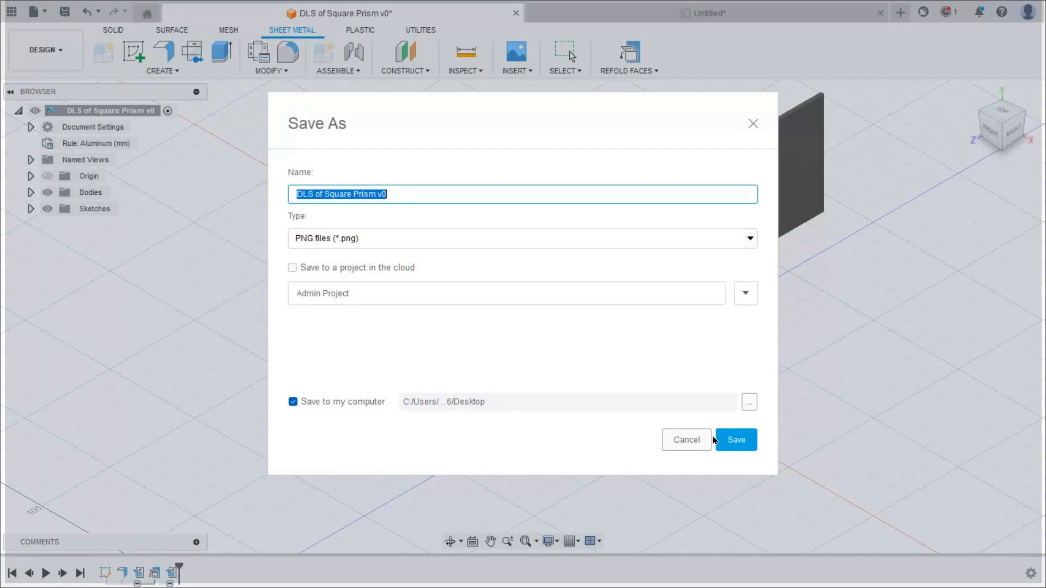
pyautogui.click(747, 445)
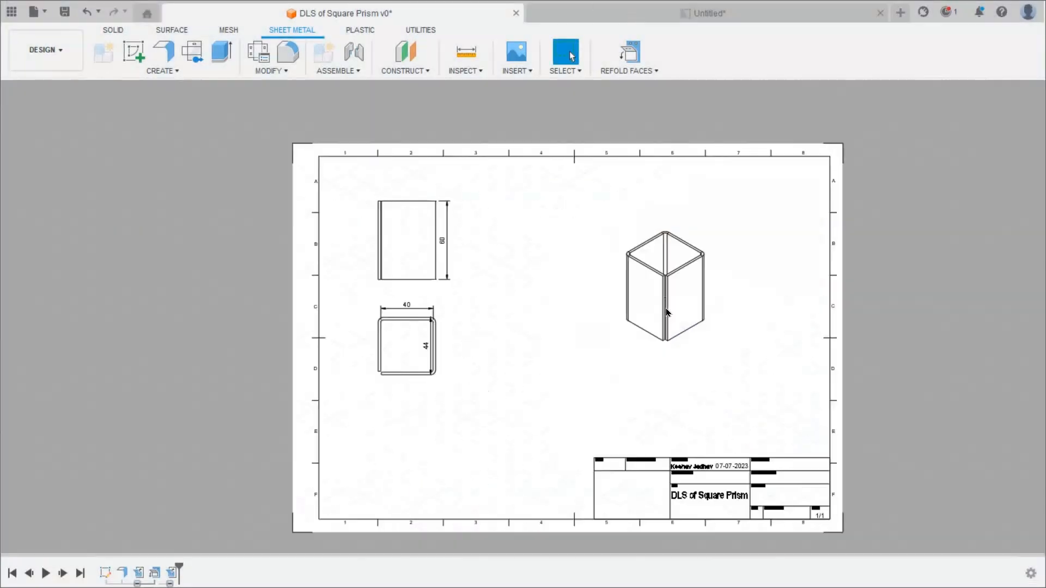
# Step: Place the isometric view above the title block and insert the Desktop image "DLS of Square Prism v0" in the sheet's upper area
pyautogui.moveTo(666, 310); pyautogui.dragTo(742, 404)
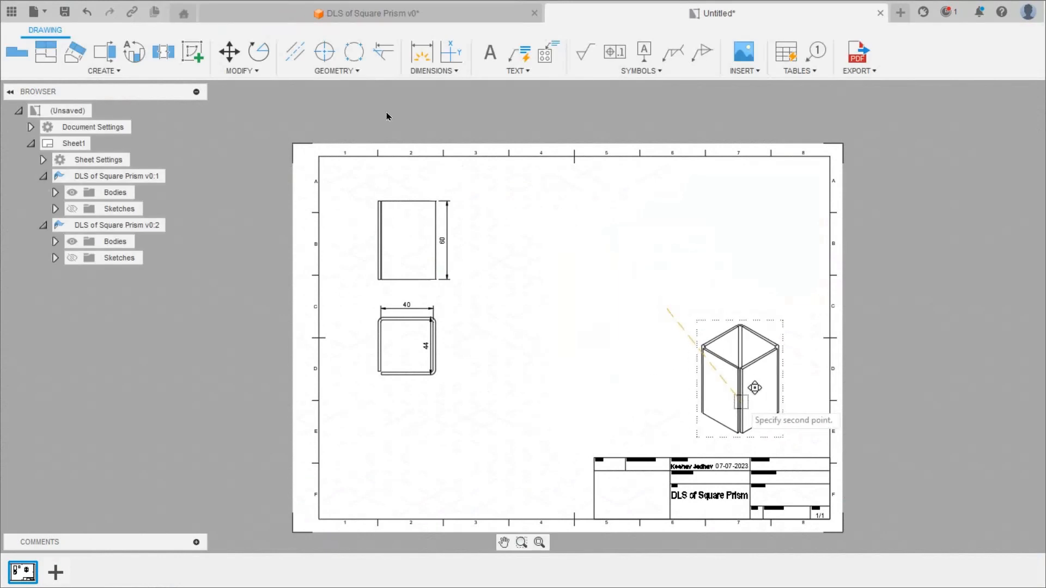
pyautogui.click(743, 71)
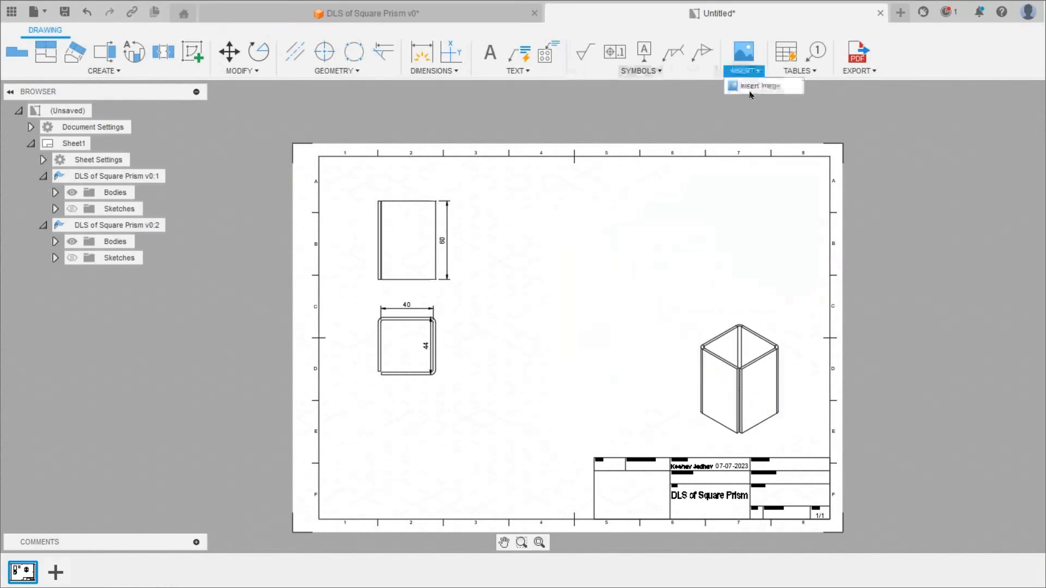
pyautogui.click(750, 90)
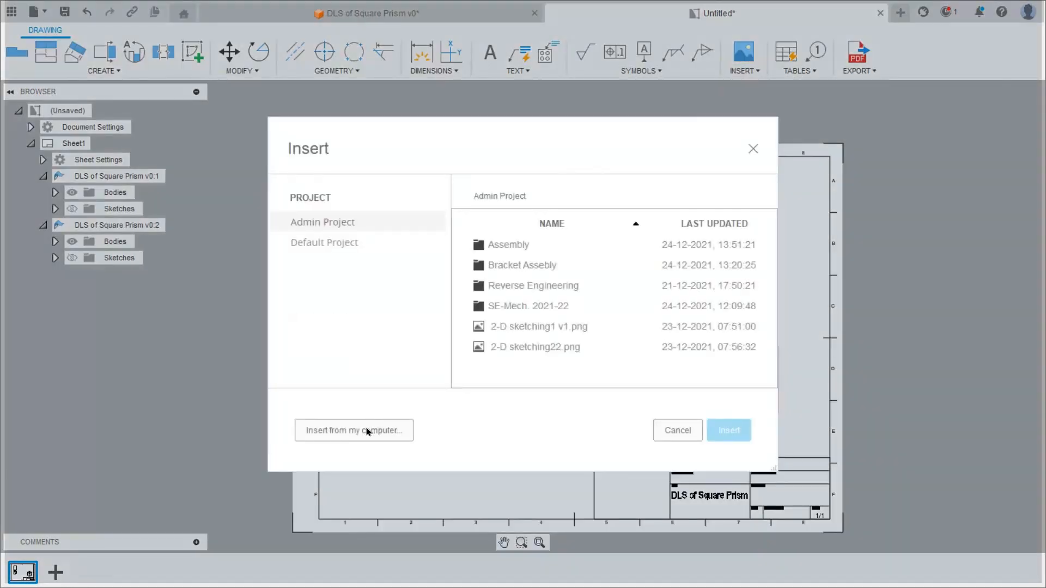
pyautogui.click(359, 430)
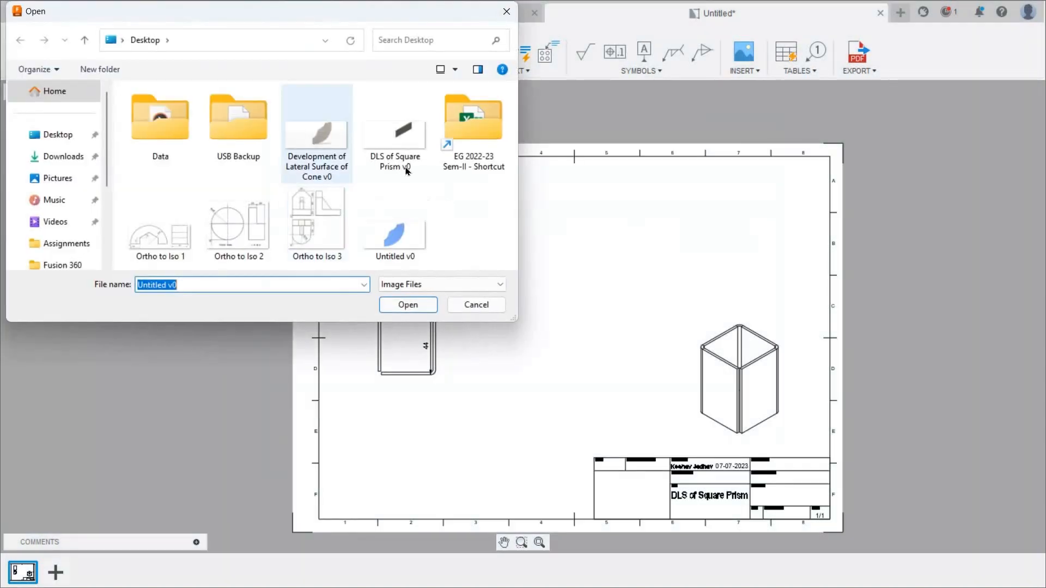
pyautogui.click(407, 168)
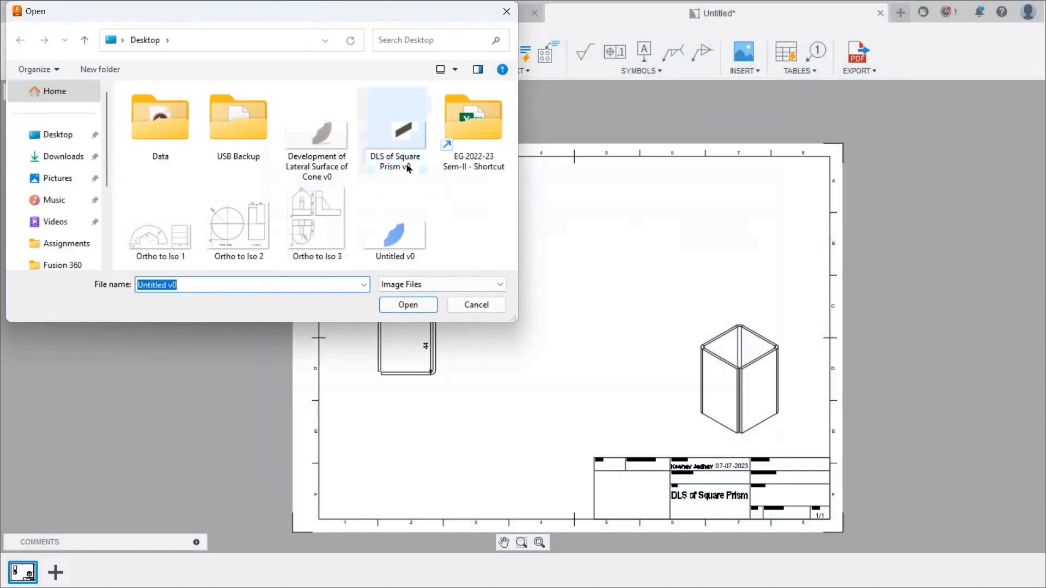
pyautogui.click(435, 308)
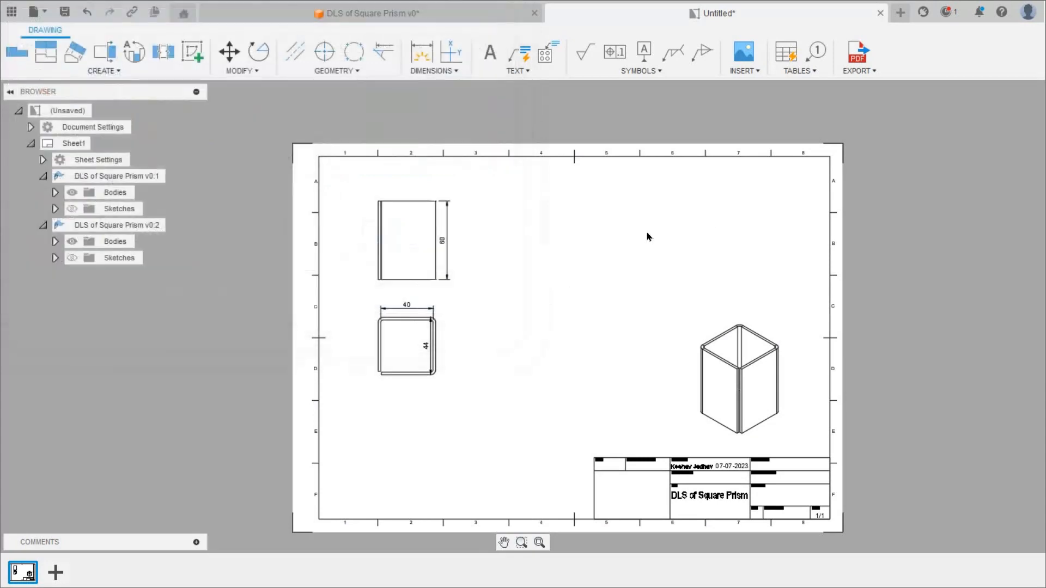
pyautogui.click(616, 217)
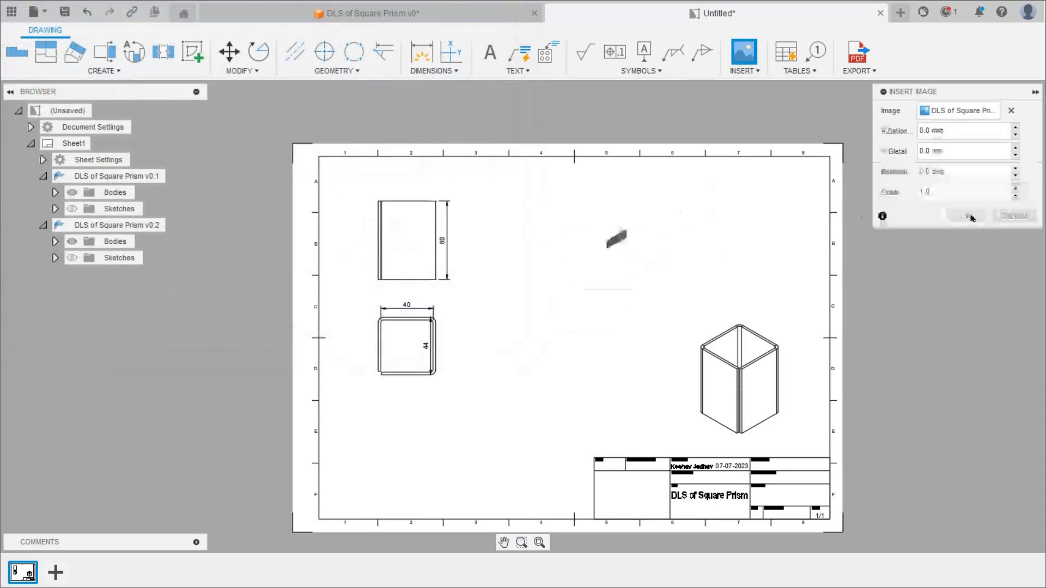
# Step: Set the inserted image's scale to 5, then move it above the isometric view and enlarge it further to fit the sheet
pyautogui.click(993, 197)
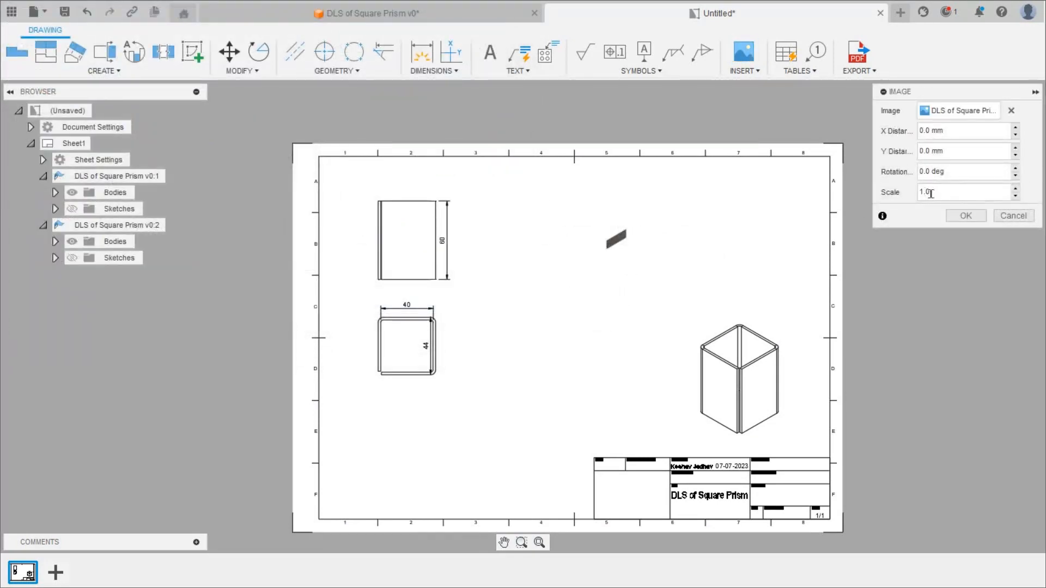
pyautogui.hotkey('ctrl', 'a')
pyautogui.write('5')
pyautogui.press('Return')
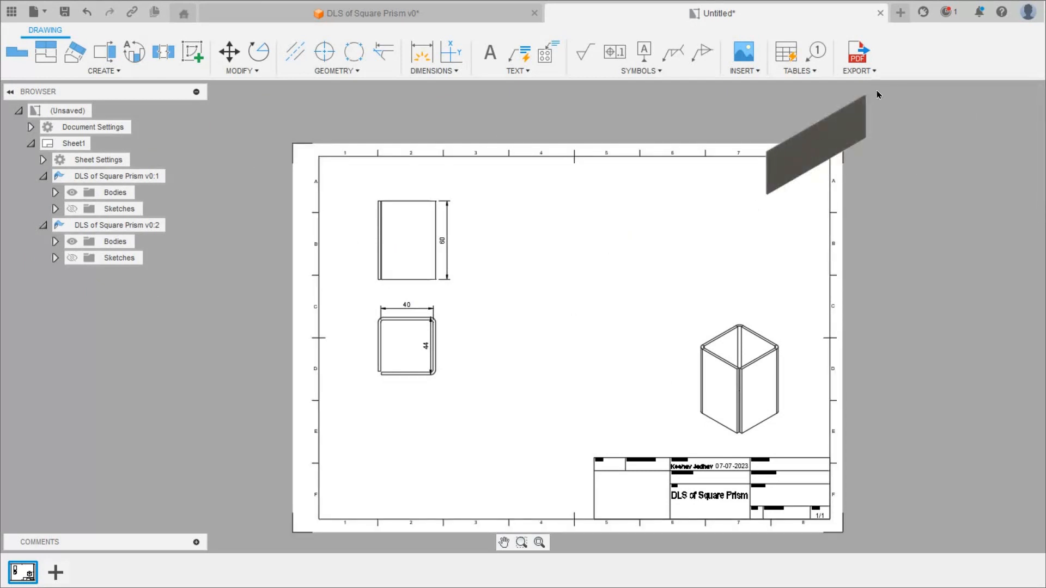
pyautogui.click(757, 187)
pyautogui.moveTo(877, 89); pyautogui.dragTo(703, 193)
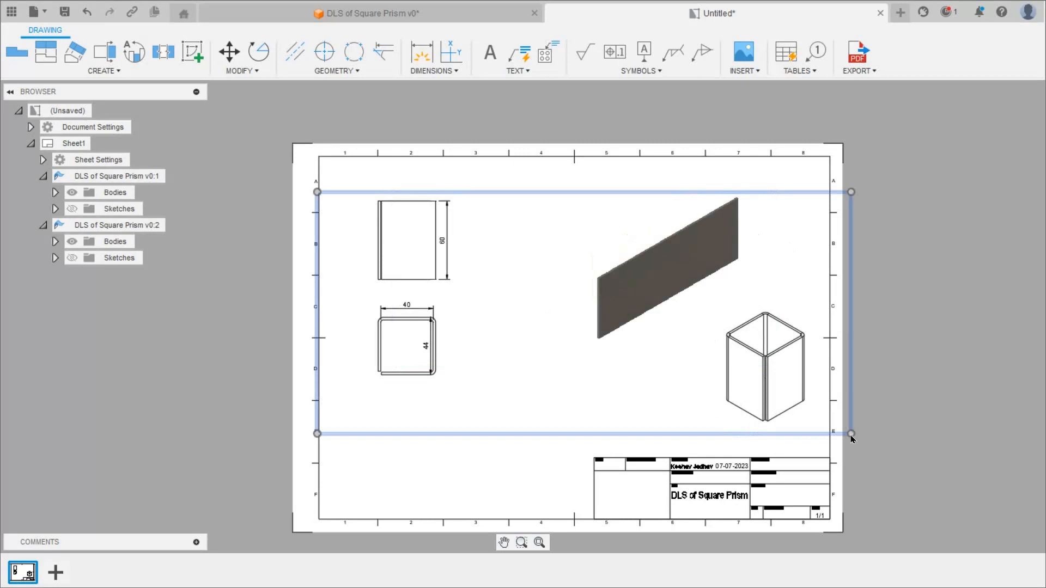
pyautogui.moveTo(829, 427); pyautogui.dragTo(826, 423)
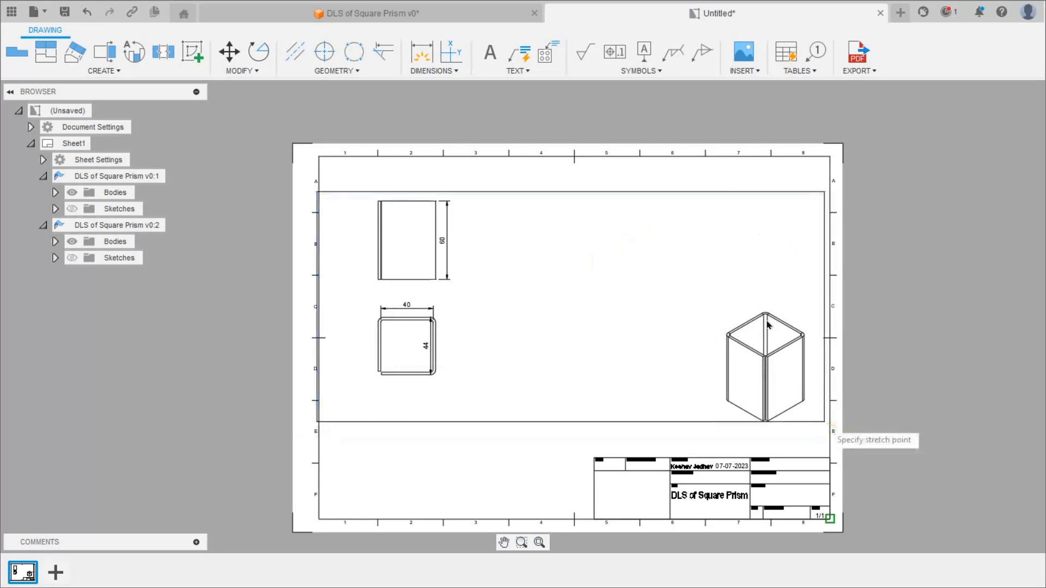
# Step: Change the isometric view's style to shaded with visible edges
pyautogui.doubleClick(772, 392)
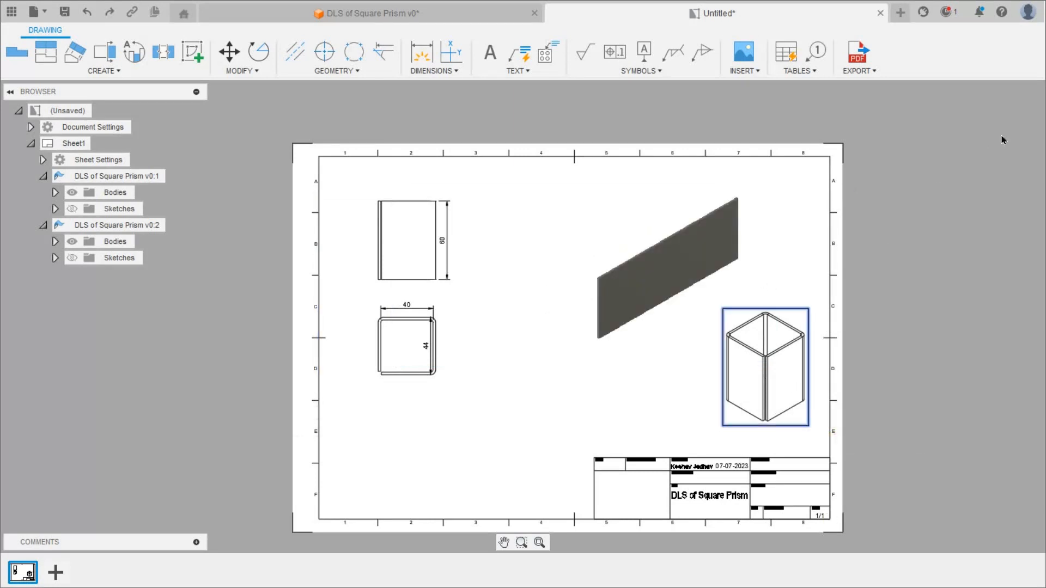
pyautogui.click(1020, 131)
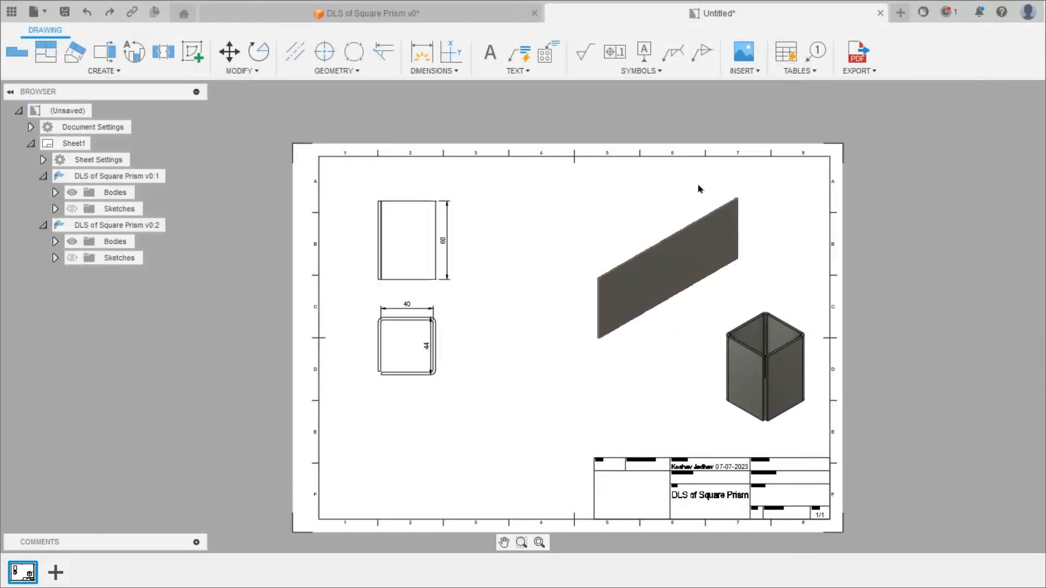
# Step: Export all sheets as a PDF named "DLS of Square Prism" to the Desktop, keeping lineweights on
pyautogui.click(866, 72)
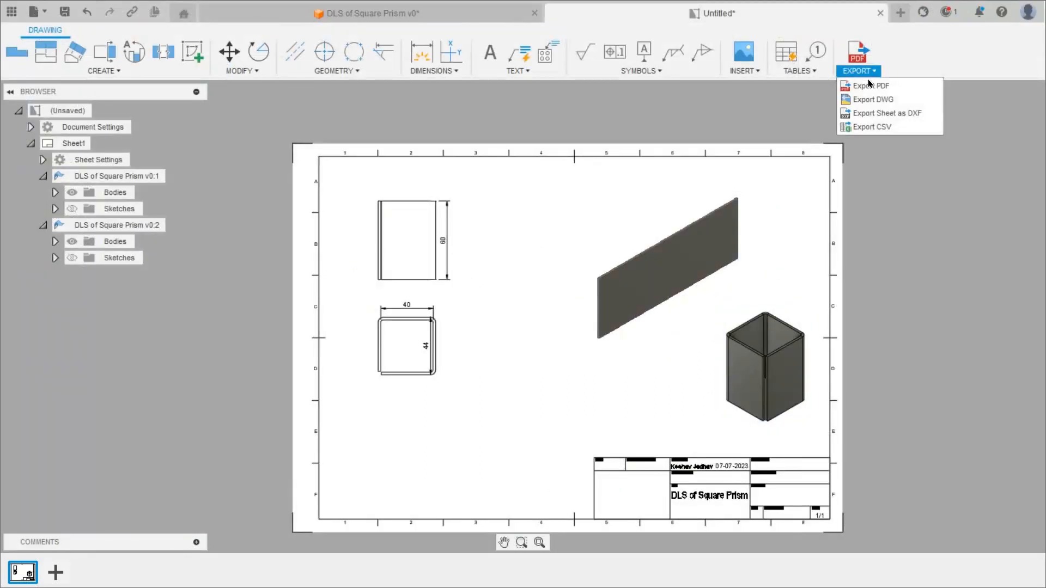
pyautogui.click(877, 84)
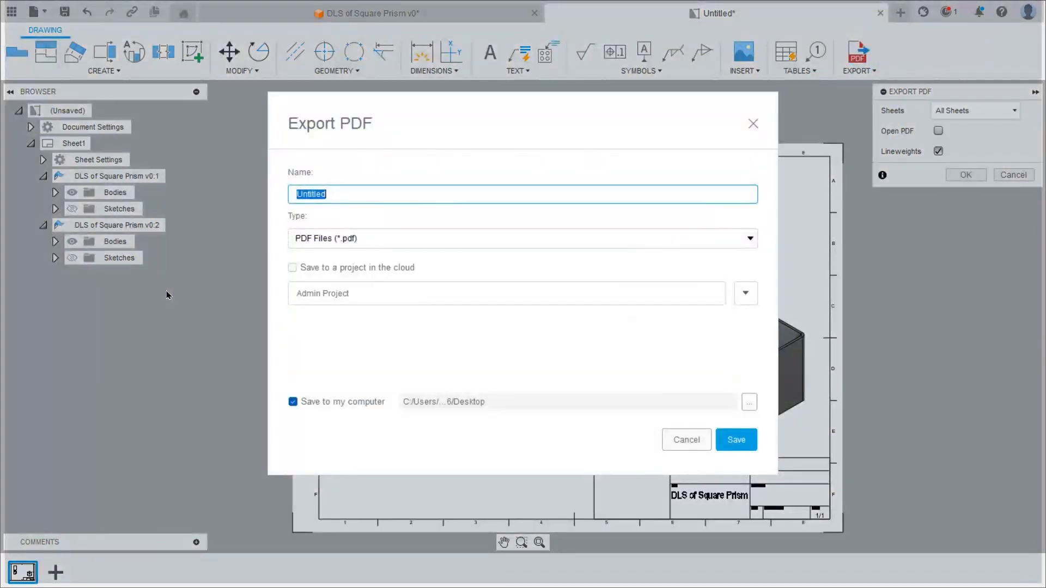
pyautogui.write('DLS of Square Prism')
pyautogui.click(741, 448)
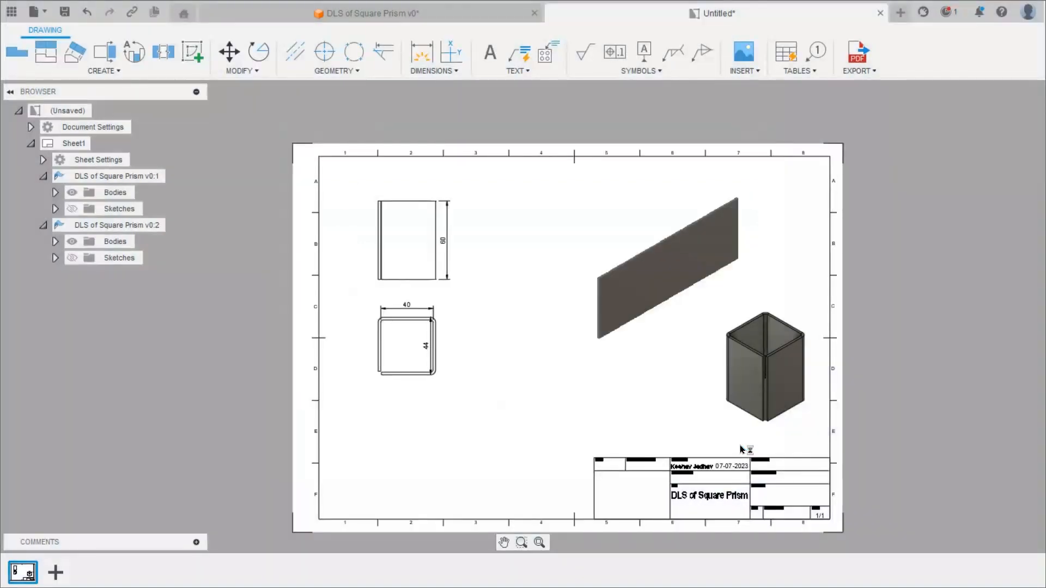